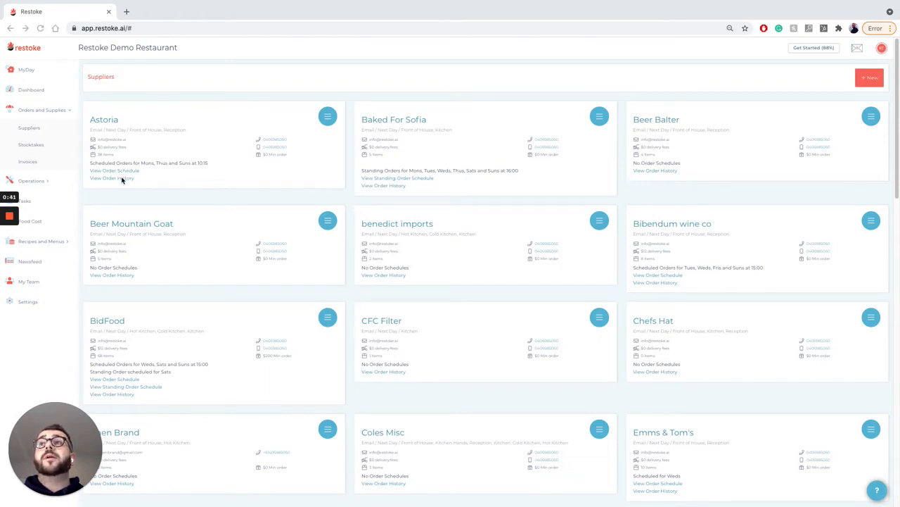
Review Astoria's order history and its order completed on 31 Mar 2021, then return to the supplier list.
{"action": "left_click", "coordinate": [146, 179]}
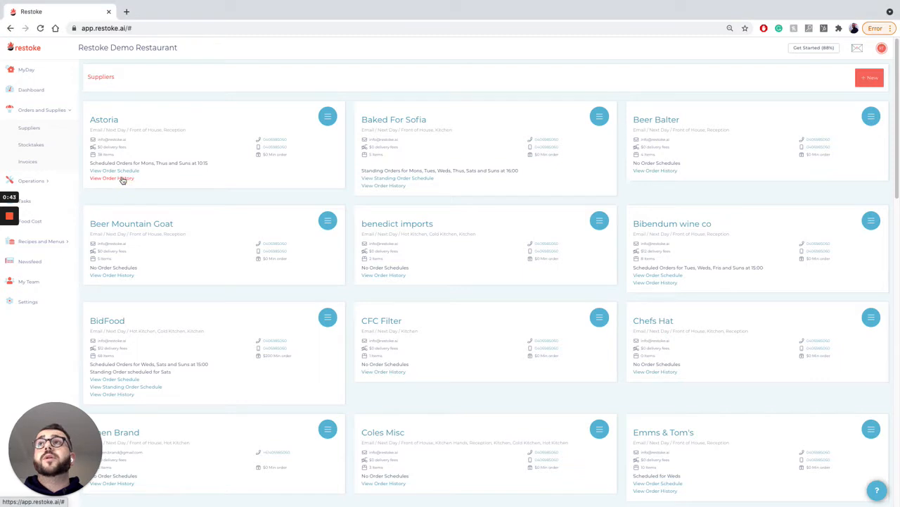
{"action": "left_click", "coordinate": [122, 179]}
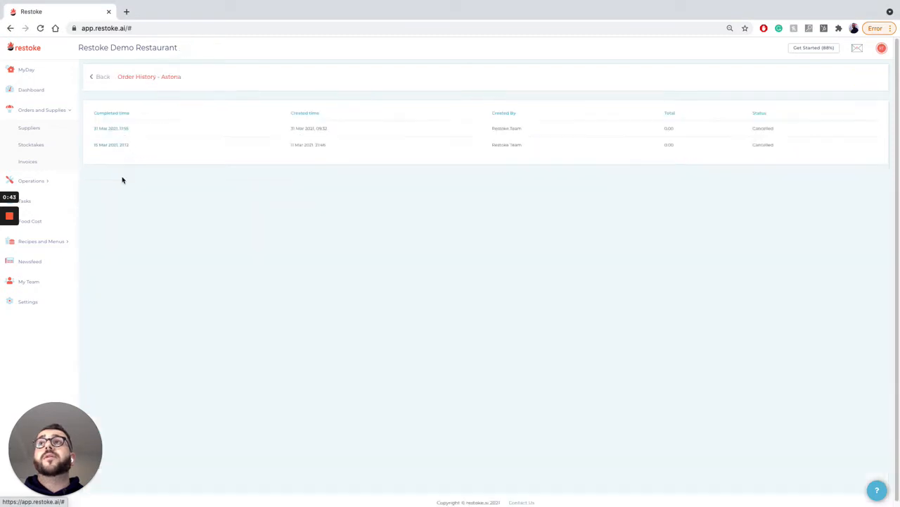
{"action": "left_click", "coordinate": [124, 130]}
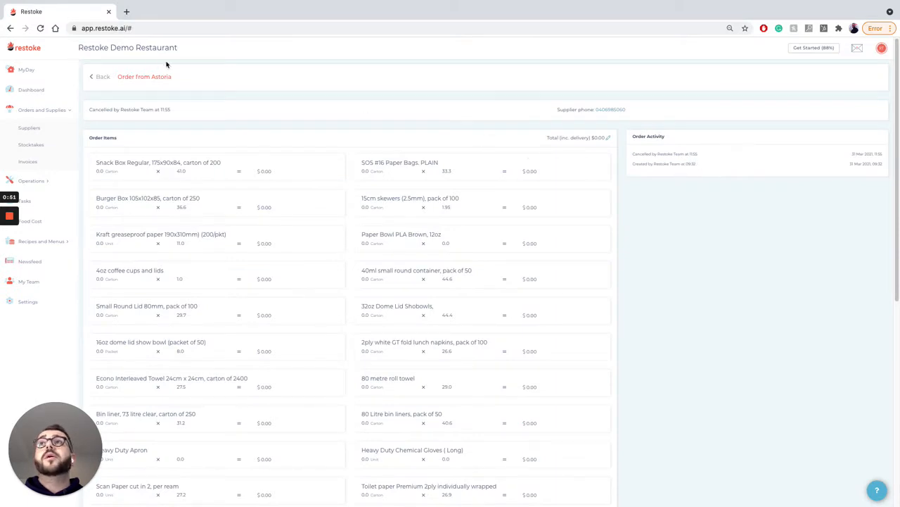
{"action": "left_click", "coordinate": [59, 125]}
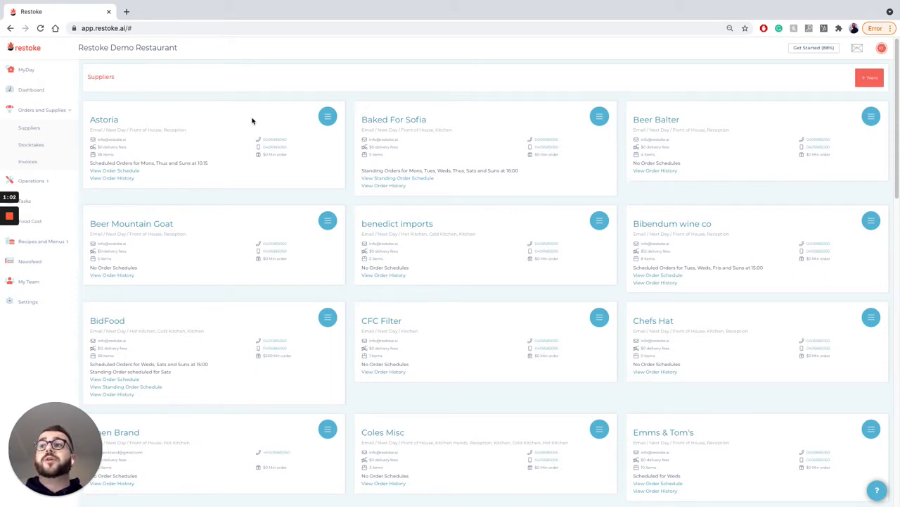
Start a new supplier and name it Test.
{"action": "left_click", "coordinate": [870, 76]}
{"action": "left_click", "coordinate": [855, 98]}
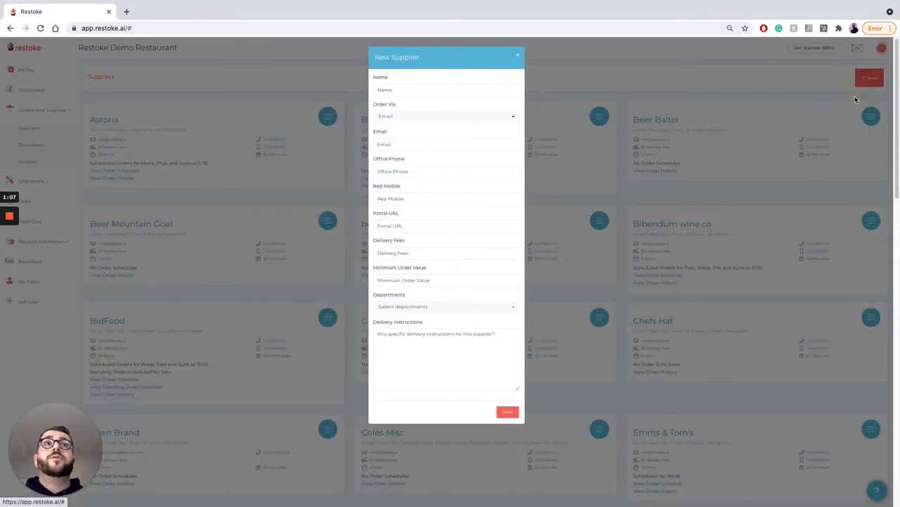
{"action": "left_click", "coordinate": [433, 88]}
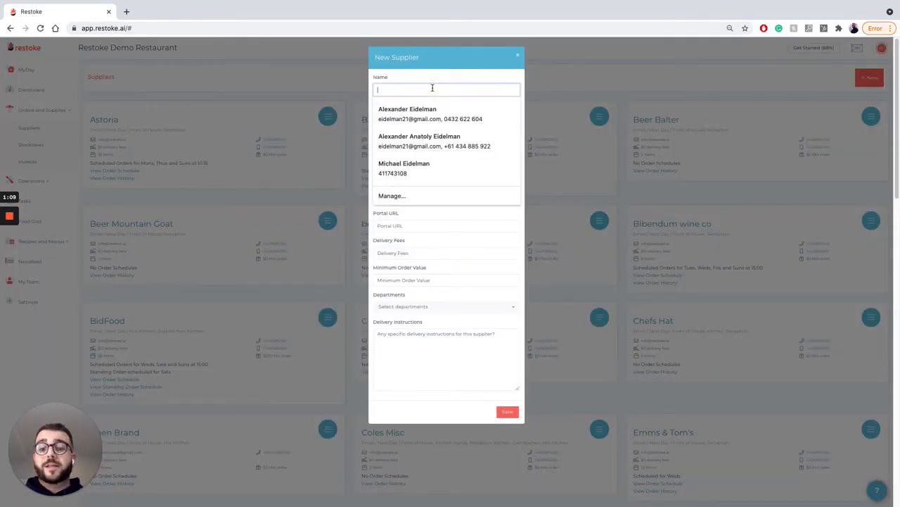
{"action": "type", "text": "Test"}
{"action": "left_click", "coordinate": [435, 80]}
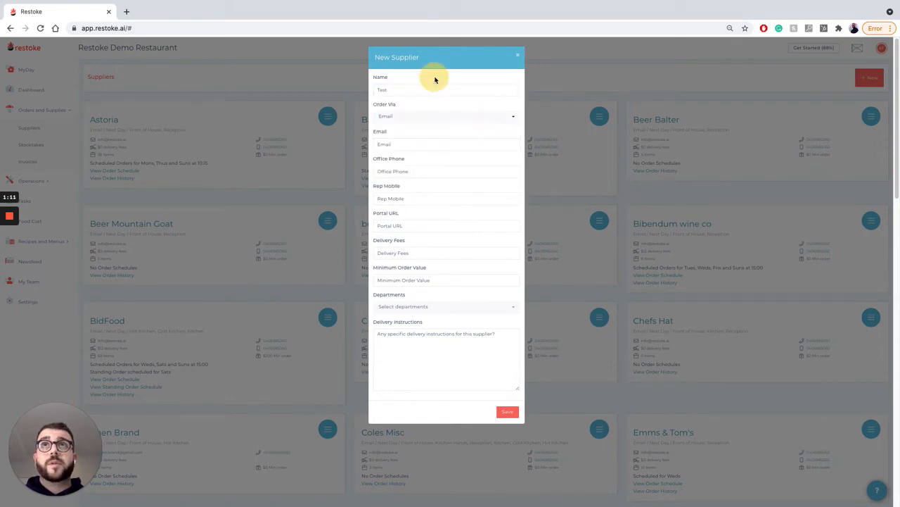
Keep Email as the new supplier's ordering method and fill in the supplier's email address.
{"action": "left_click", "coordinate": [411, 117]}
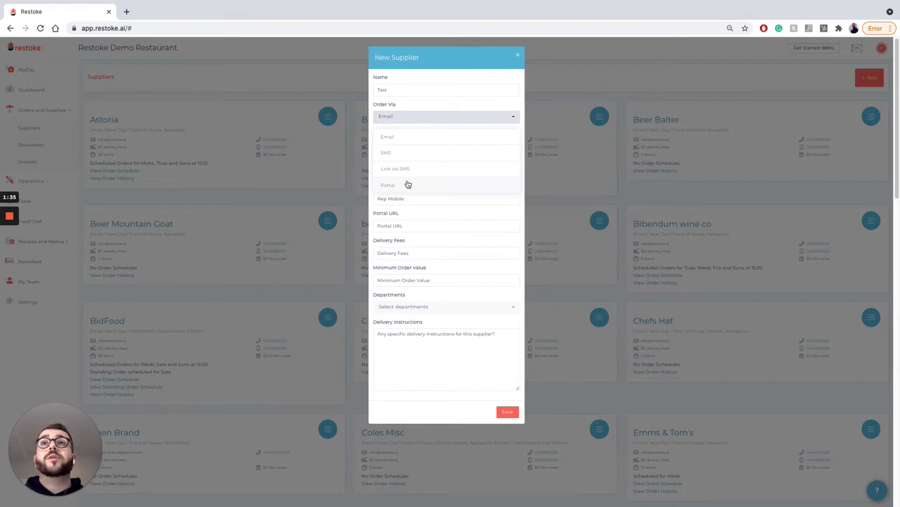
{"action": "left_click", "coordinate": [427, 100]}
{"action": "left_click", "coordinate": [413, 143]}
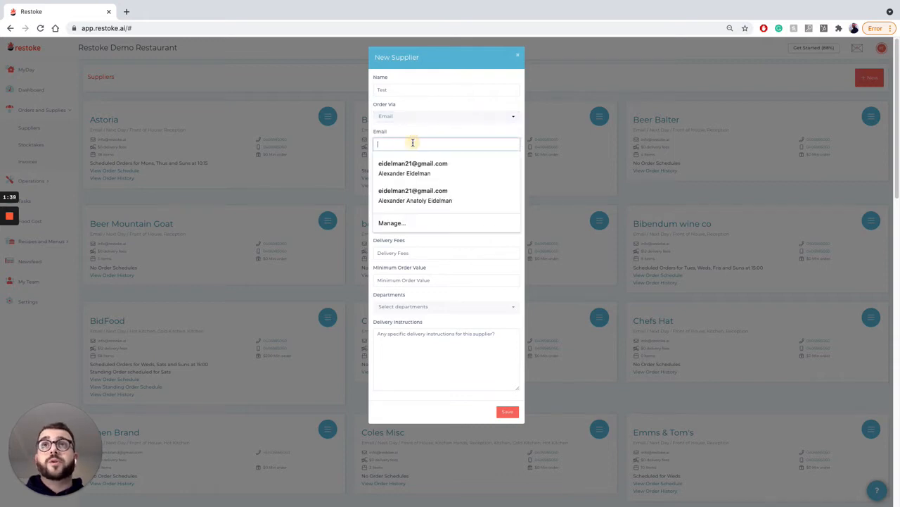
{"action": "type", "text": "test"}
{"action": "left_click", "coordinate": [412, 163]}
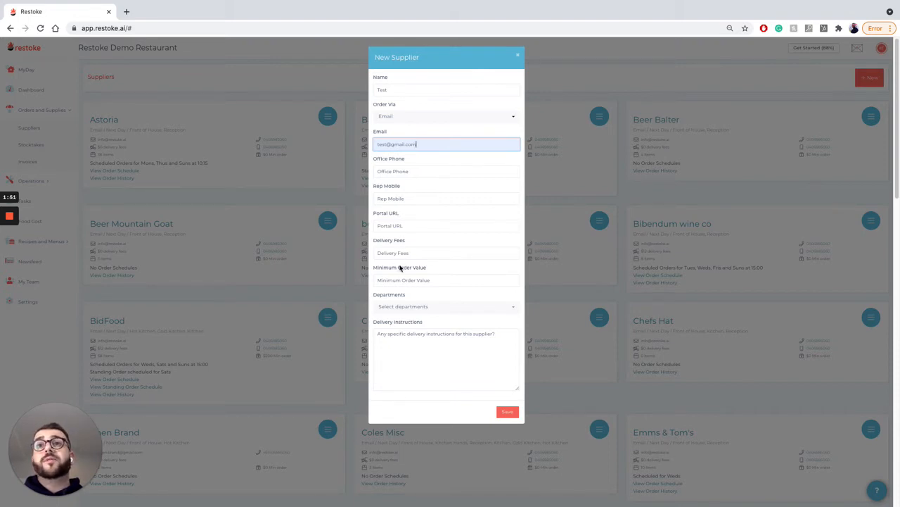
Add the delivery instructions "Leave under orange sign" and save the new supplier.
{"action": "left_click", "coordinate": [398, 334]}
{"action": "type", "text": "Leave"}
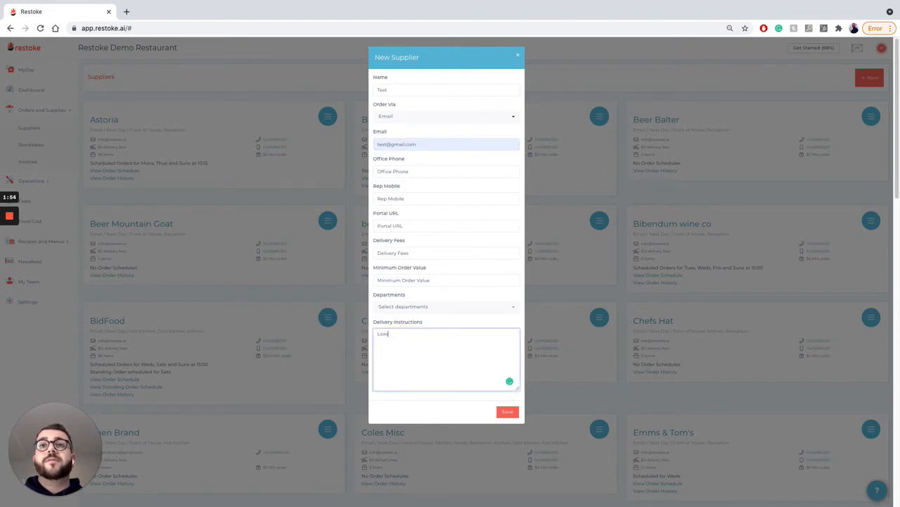
{"action": "type", "text": " under on"}
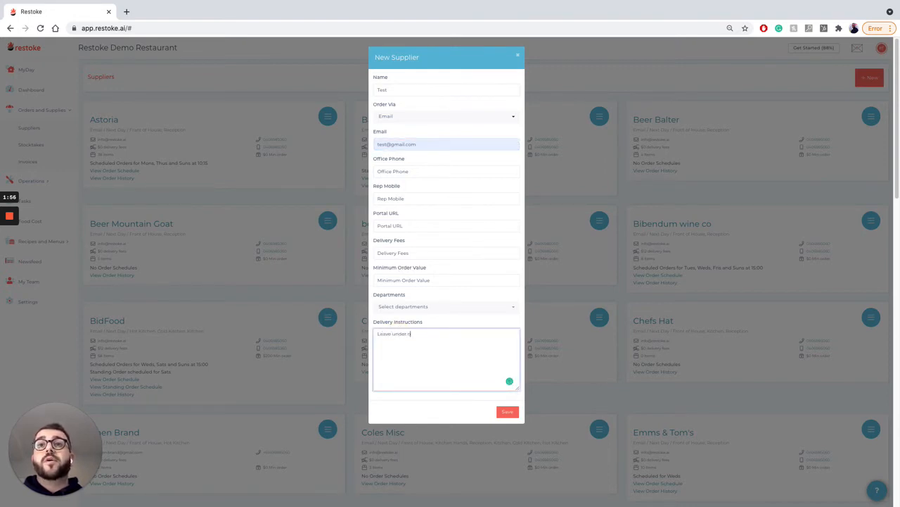
{"action": "type", "text": "ange sign."}
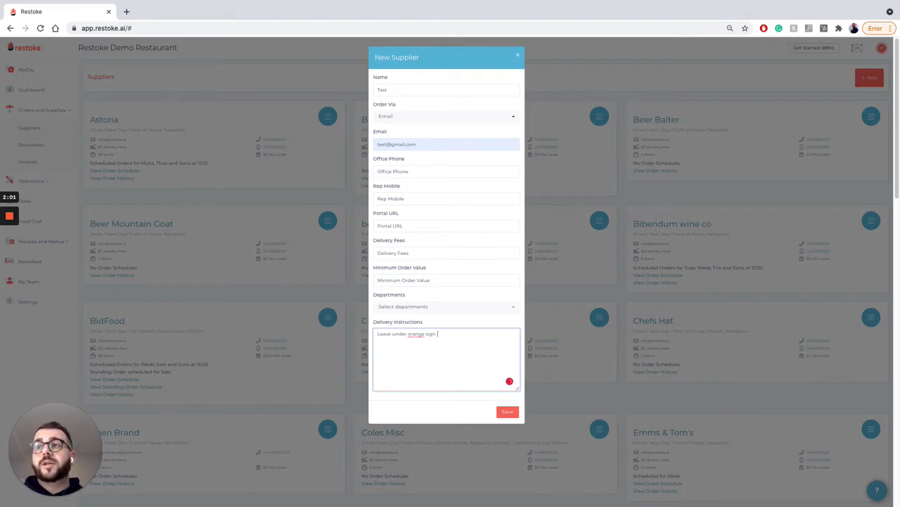
{"action": "left_click", "coordinate": [504, 413]}
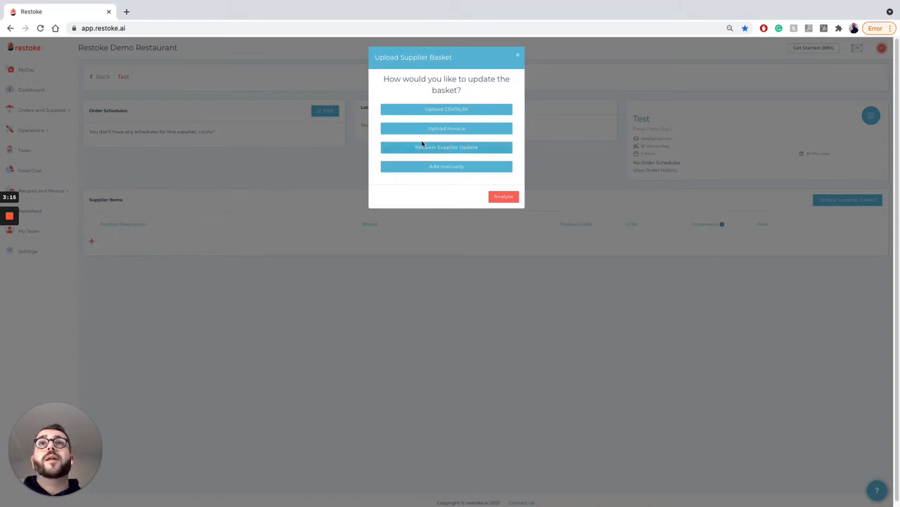
Update the supplier basket from an invoice by uploading Demo Invoice.pdf and analysing it.
{"action": "left_click", "coordinate": [435, 129]}
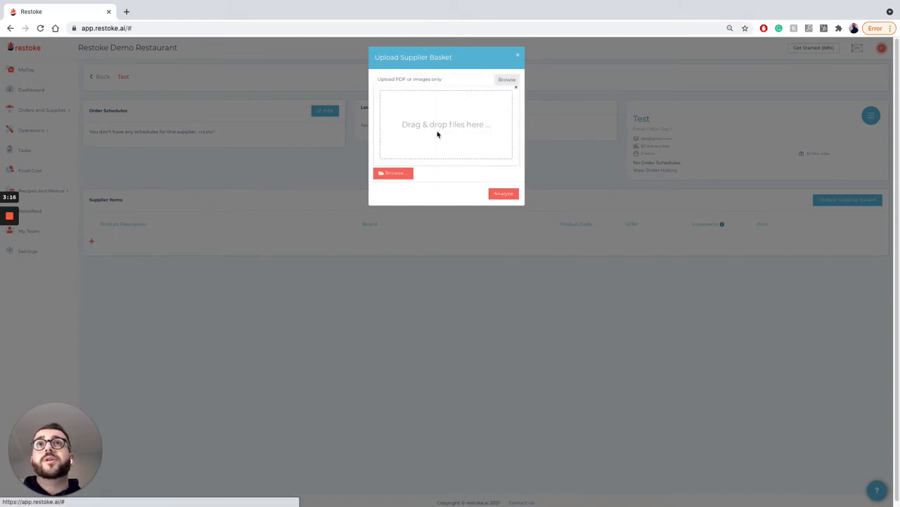
{"action": "left_click", "coordinate": [399, 174]}
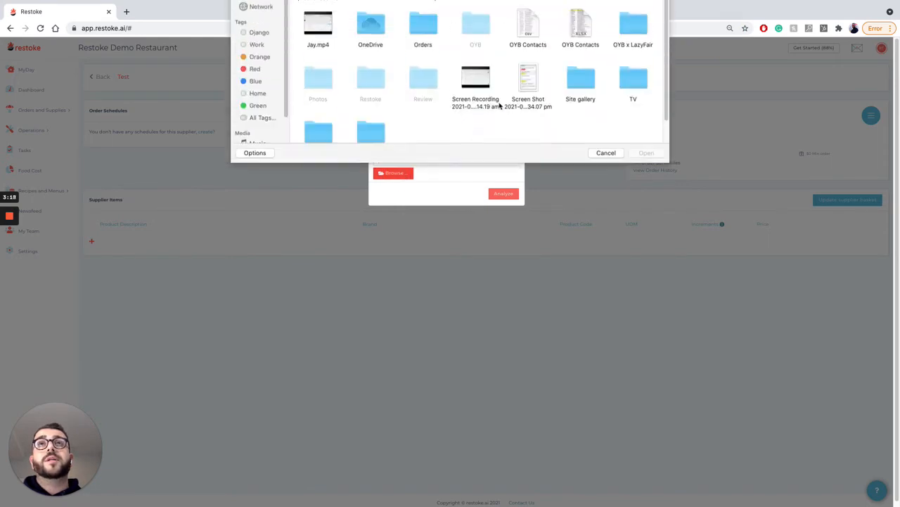
{"action": "left_click", "coordinate": [580, 44]}
{"action": "left_click", "coordinate": [645, 223]}
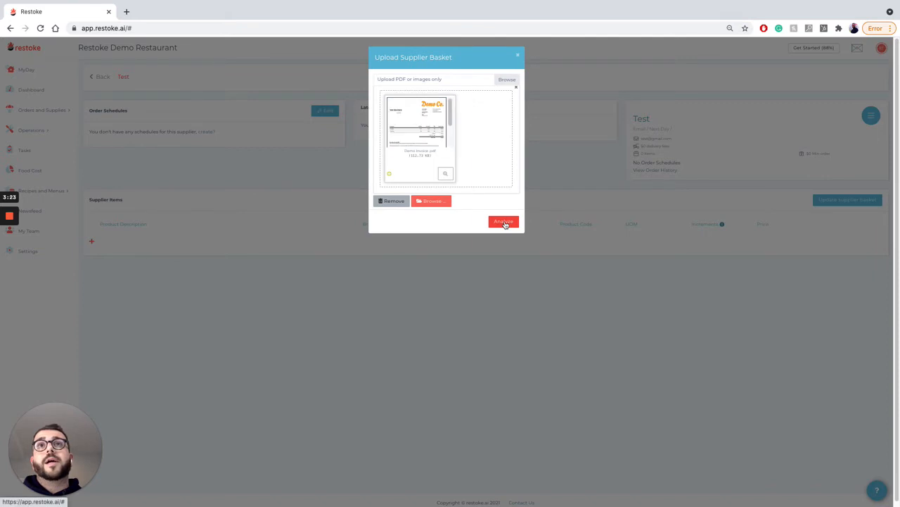
{"action": "left_click", "coordinate": [503, 222]}
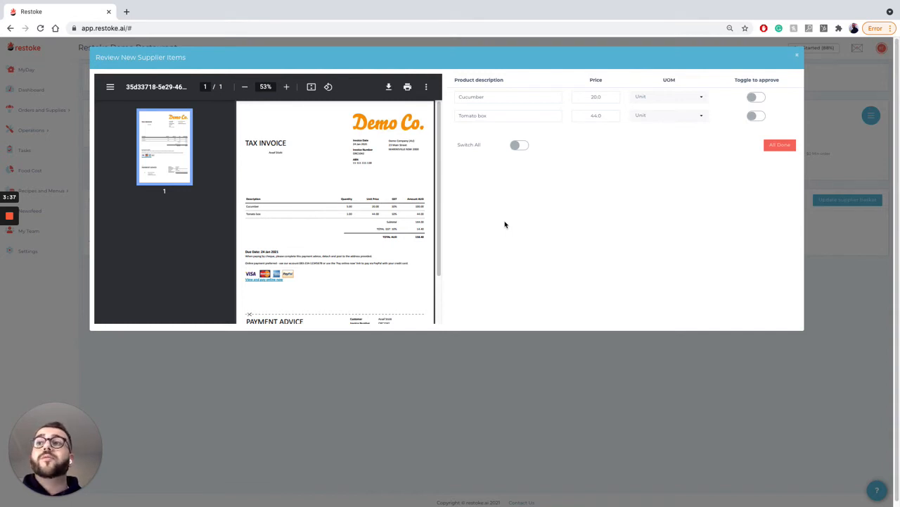
Approve the extracted Cucumber and Tomato box items and finish the supplier item review.
{"action": "left_click", "coordinate": [484, 98]}
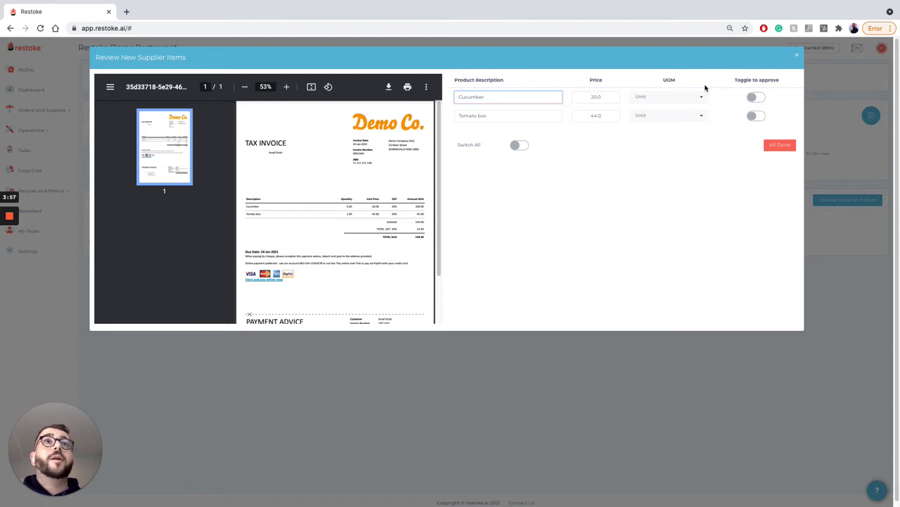
{"action": "left_click", "coordinate": [519, 146]}
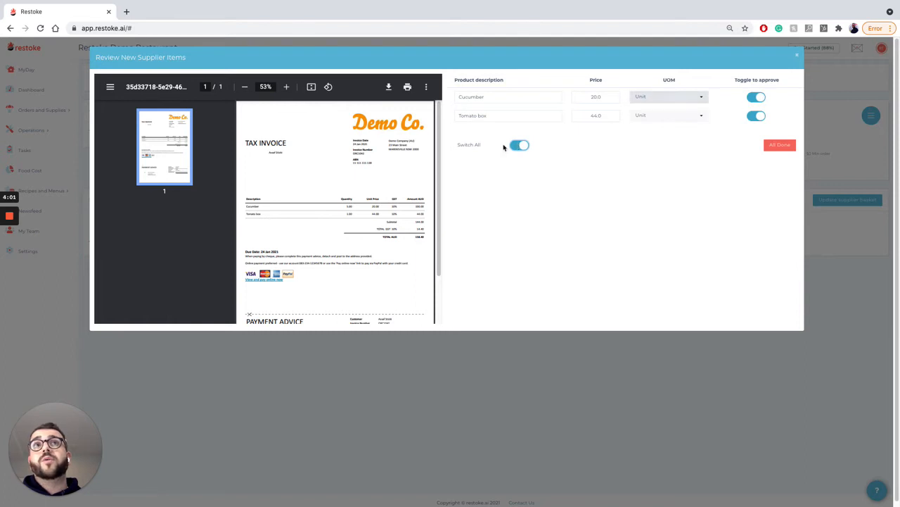
{"action": "left_click", "coordinate": [517, 146]}
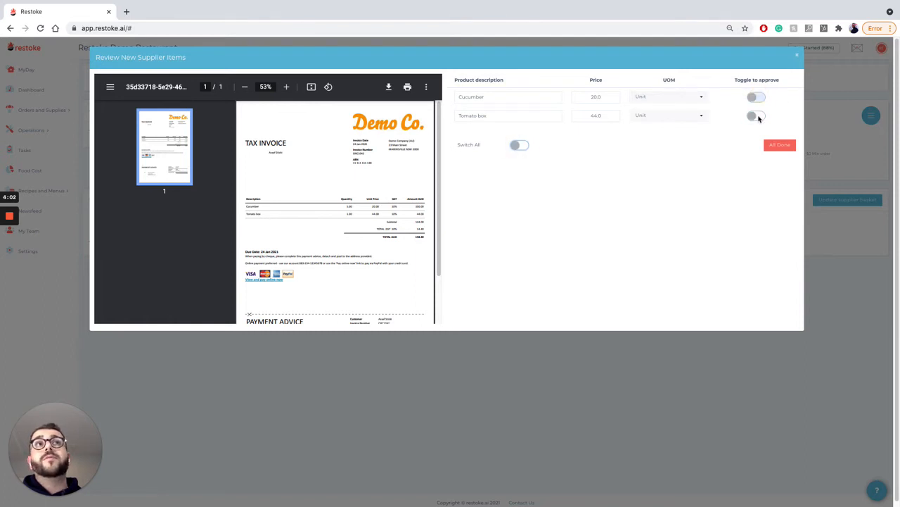
{"action": "left_click", "coordinate": [756, 116]}
{"action": "left_click", "coordinate": [781, 146]}
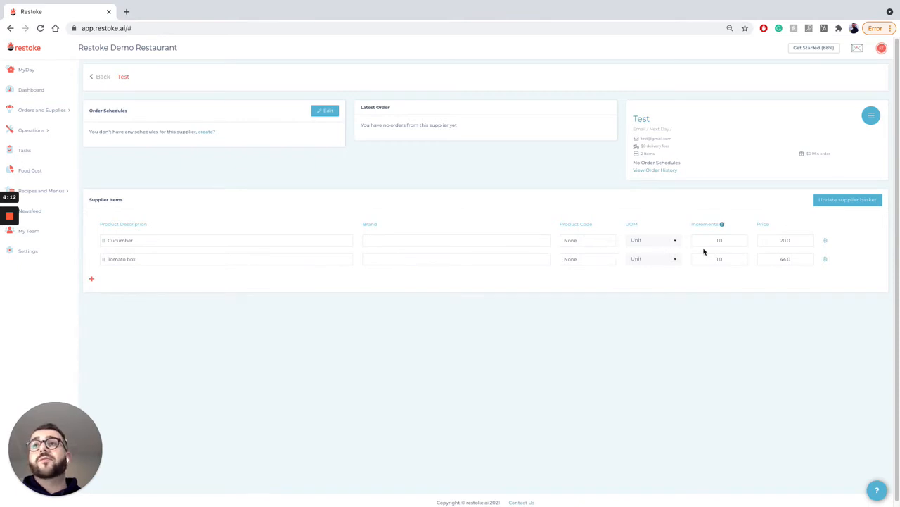
Set the Cucumber item's stocktake unit of measurement to Bunch.
{"action": "left_click", "coordinate": [826, 241]}
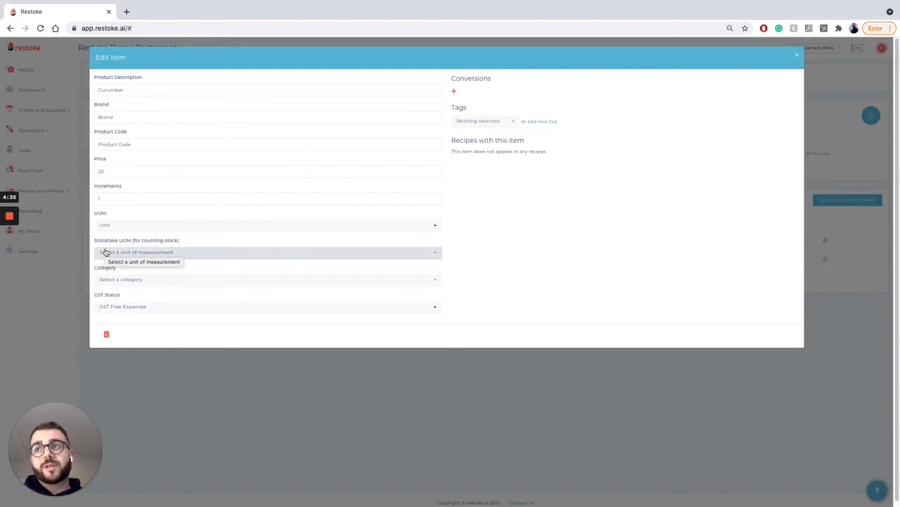
{"action": "left_click", "coordinate": [105, 252]}
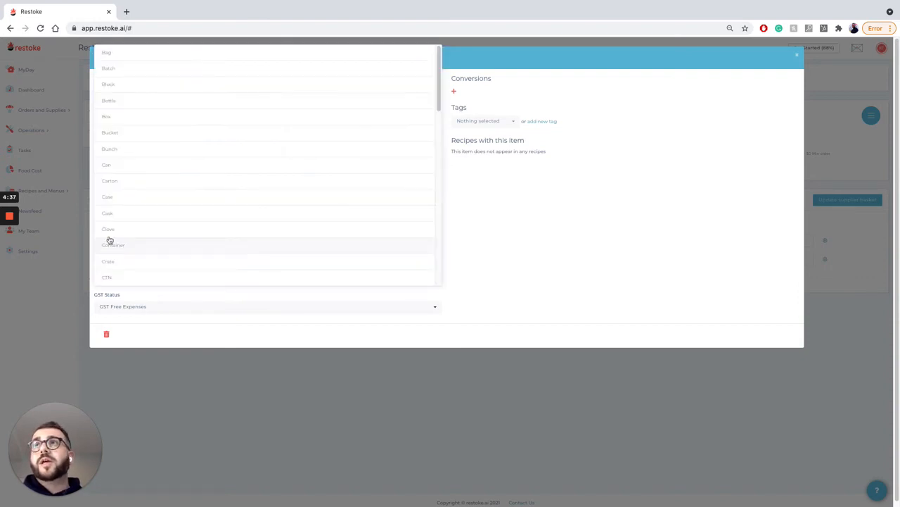
{"action": "left_click", "coordinate": [128, 149]}
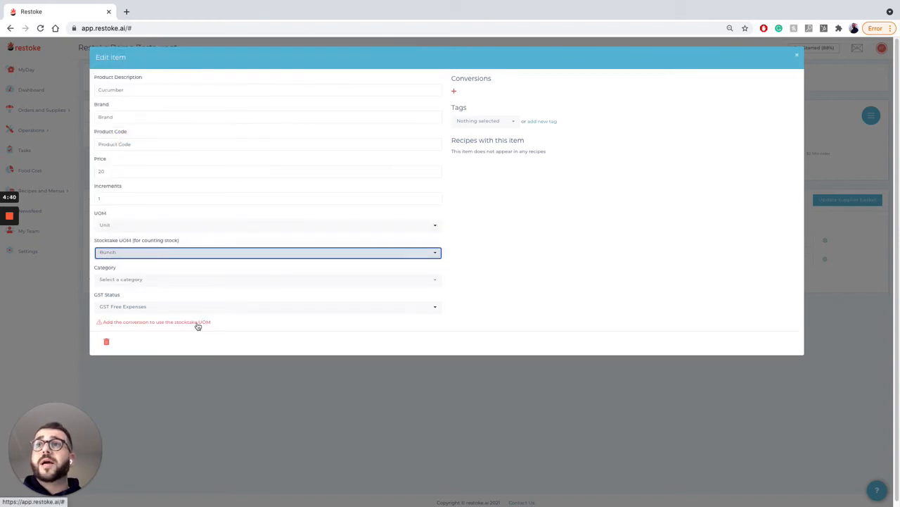
Add and save the Cucumber stocktake conversion of 20 Bunch in 1 Unit.
{"action": "left_click", "coordinate": [137, 322]}
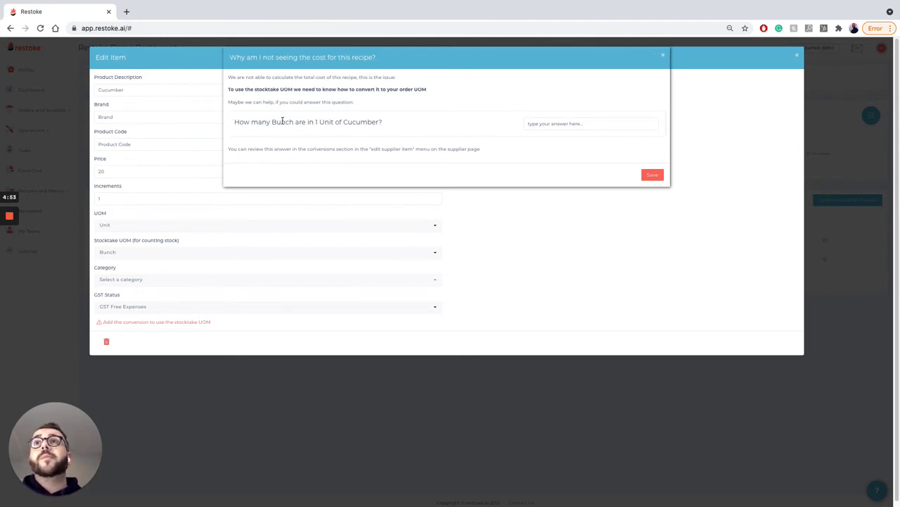
{"action": "left_click", "coordinate": [557, 123]}
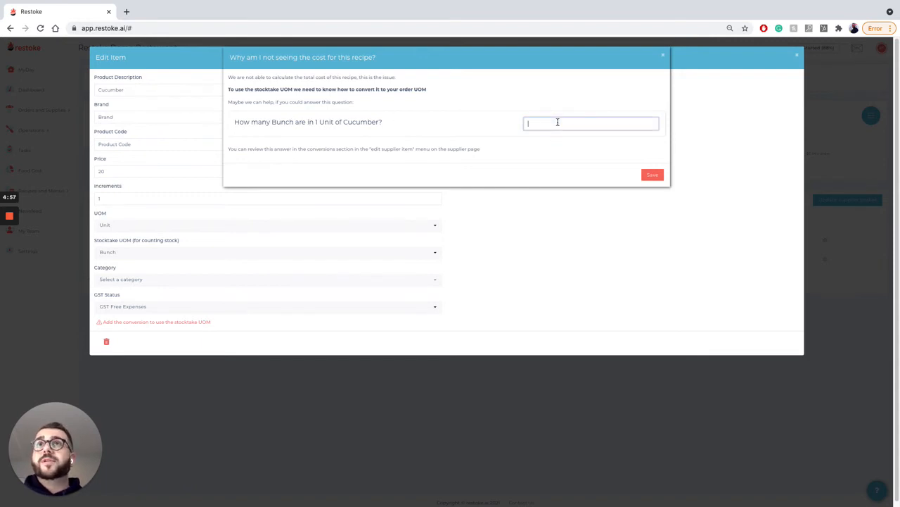
{"action": "type", "text": "20"}
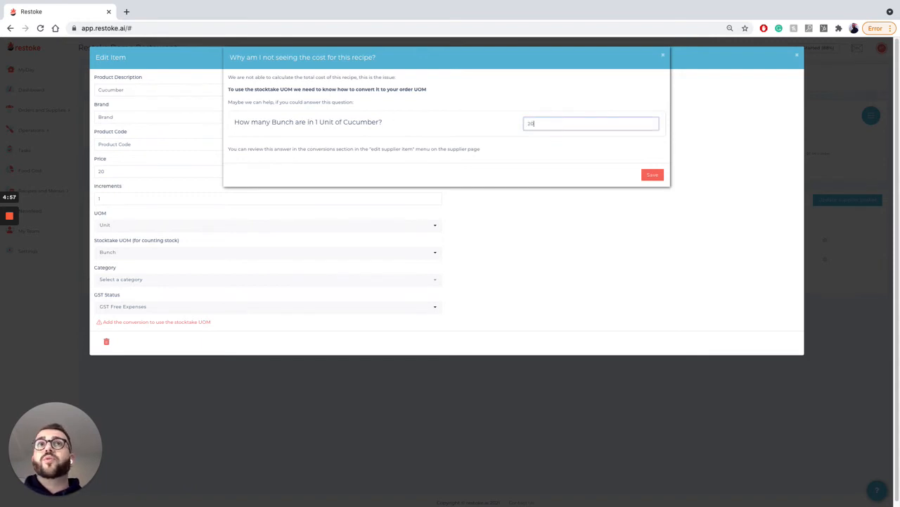
{"action": "left_click", "coordinate": [647, 176]}
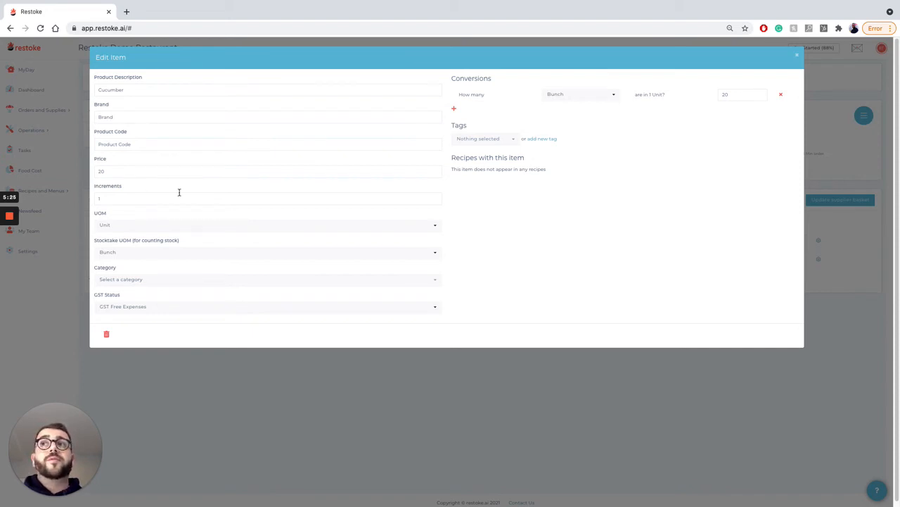
Tag the Cucumber item as Vegetable and close its details.
{"action": "left_click", "coordinate": [494, 140]}
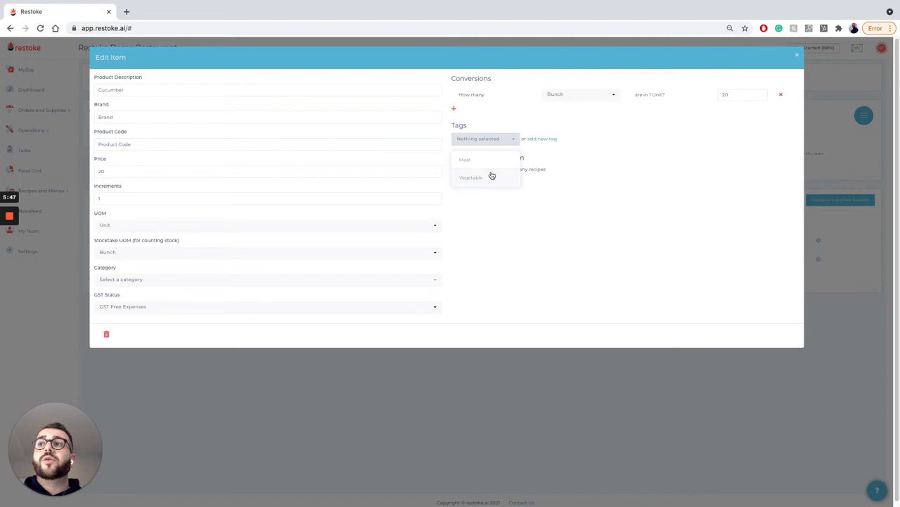
{"action": "left_click", "coordinate": [492, 177]}
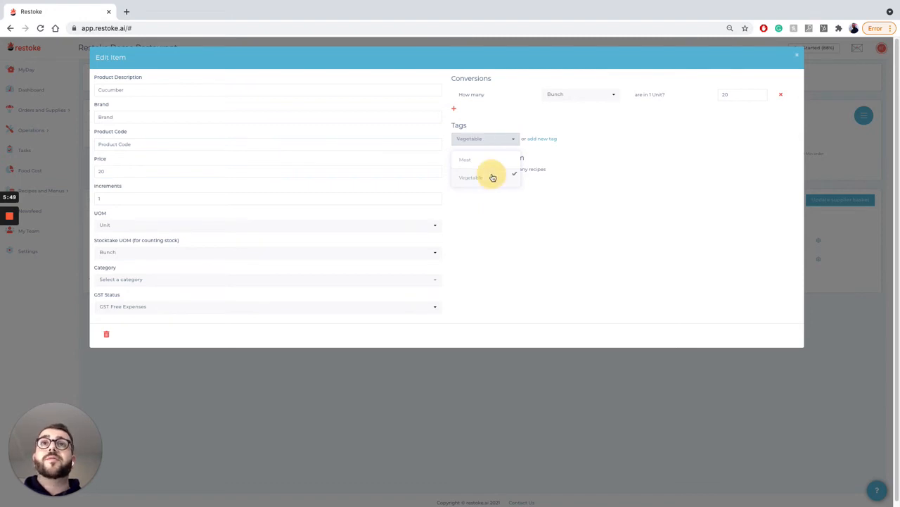
{"action": "left_click", "coordinate": [713, 120]}
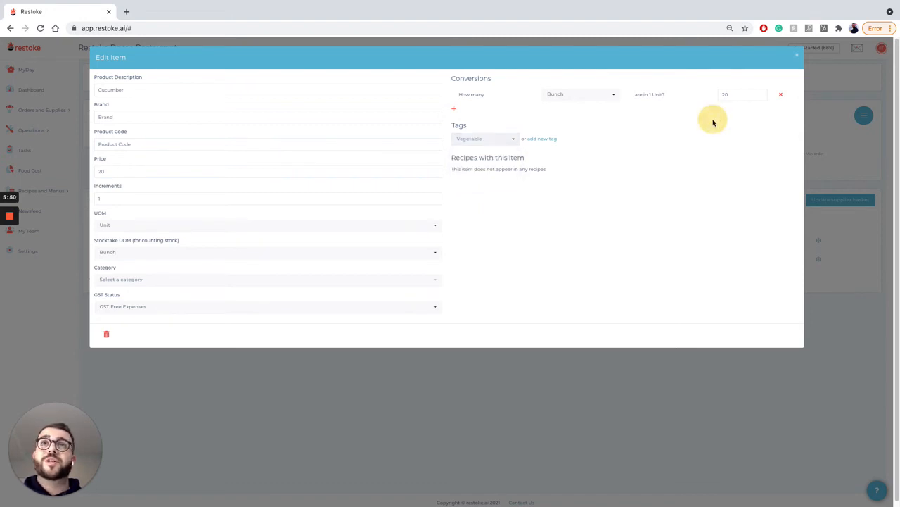
{"action": "left_click", "coordinate": [797, 56]}
Tag the Tomato box item as Vegetable and close its details.
{"action": "left_click", "coordinate": [825, 258]}
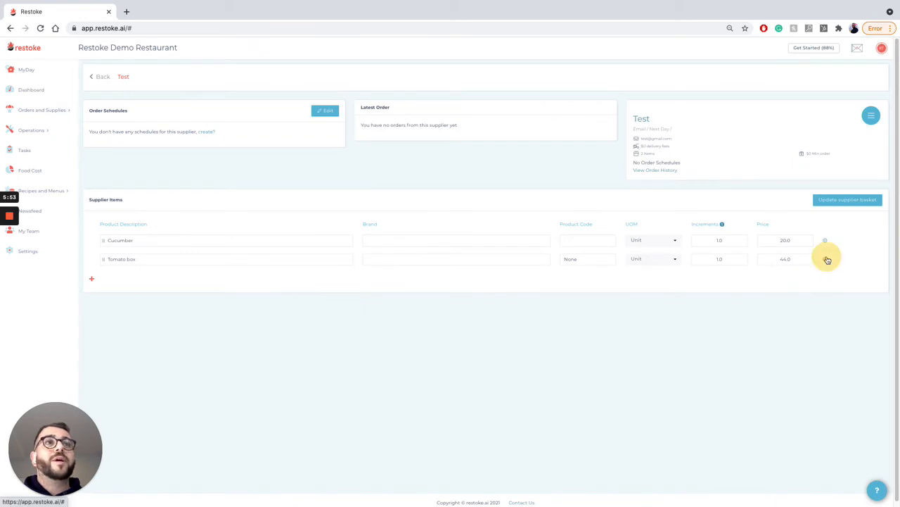
{"action": "left_click", "coordinate": [503, 122]}
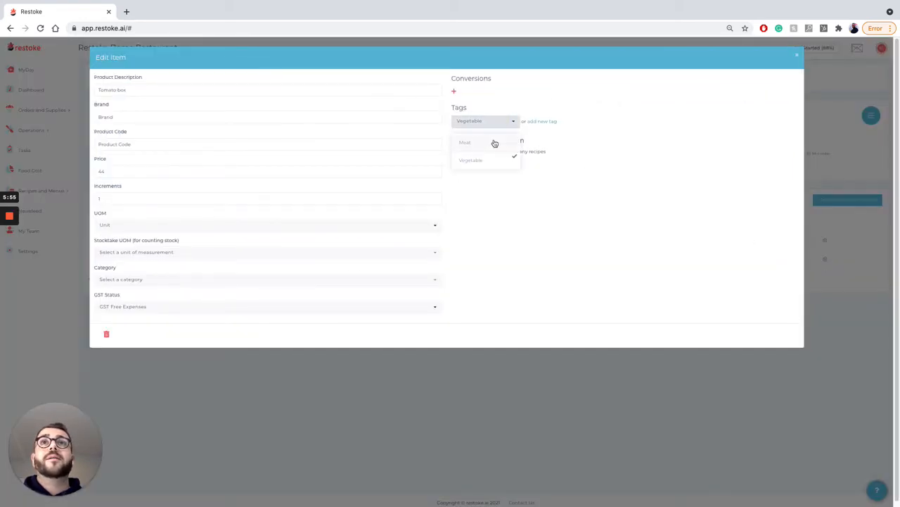
{"action": "left_click", "coordinate": [493, 143]}
{"action": "left_click", "coordinate": [495, 159]}
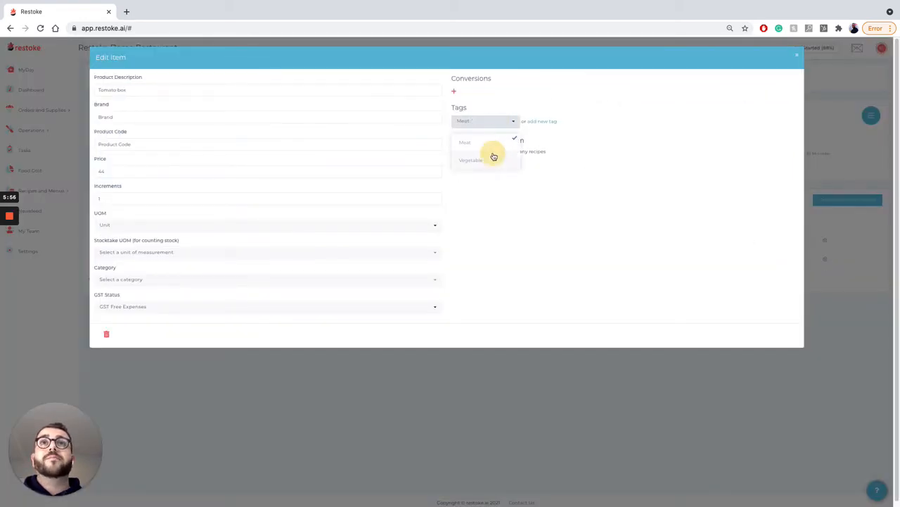
{"action": "left_click", "coordinate": [757, 109]}
{"action": "left_click", "coordinate": [797, 57]}
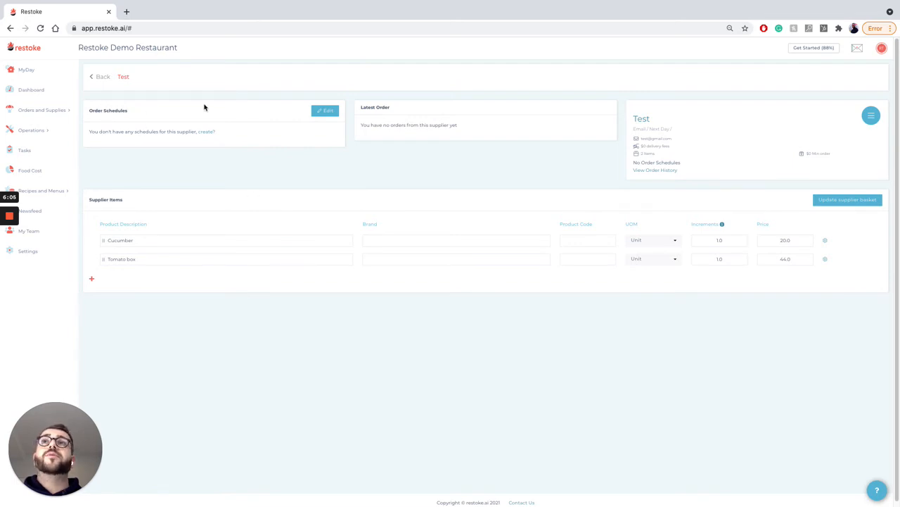
Start the supplier's order schedule with Monday, Wednesday and Friday as the order days.
{"action": "left_click", "coordinate": [325, 112]}
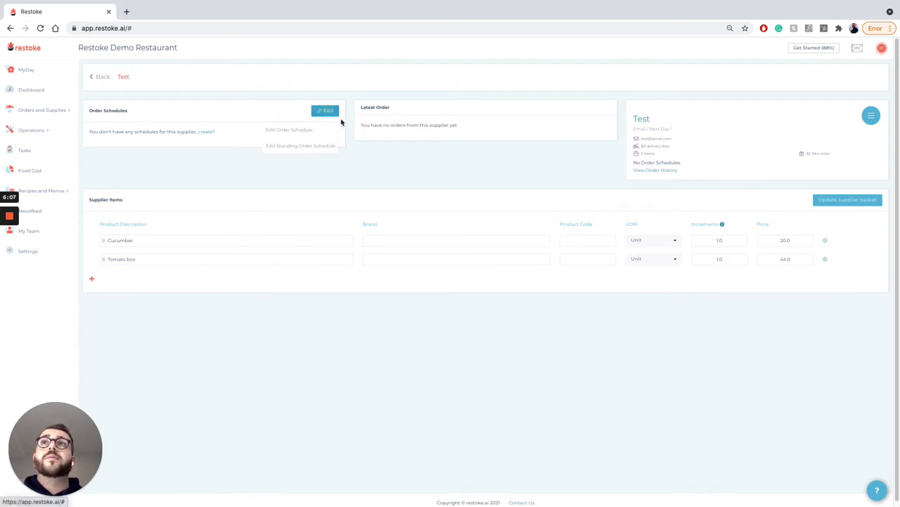
{"action": "left_click", "coordinate": [327, 130]}
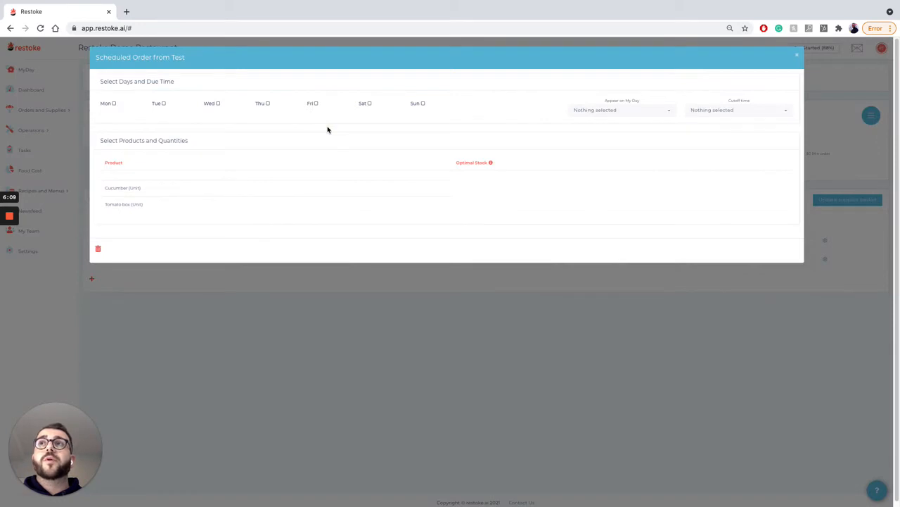
{"action": "left_click", "coordinate": [114, 103]}
{"action": "left_click", "coordinate": [217, 103]}
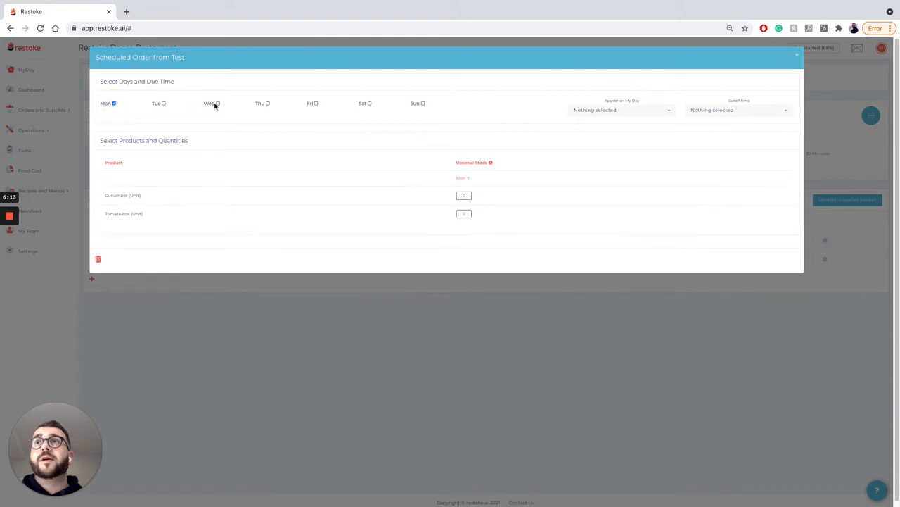
{"action": "left_click", "coordinate": [315, 103]}
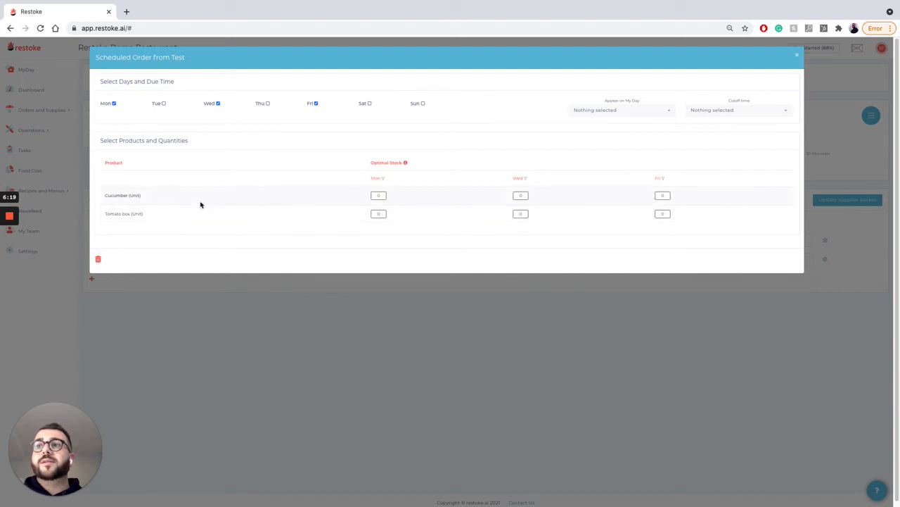
Save a Monday item tag filter limited to Vegetable, then reopen the filter to check it and close it.
{"action": "left_click", "coordinate": [384, 180]}
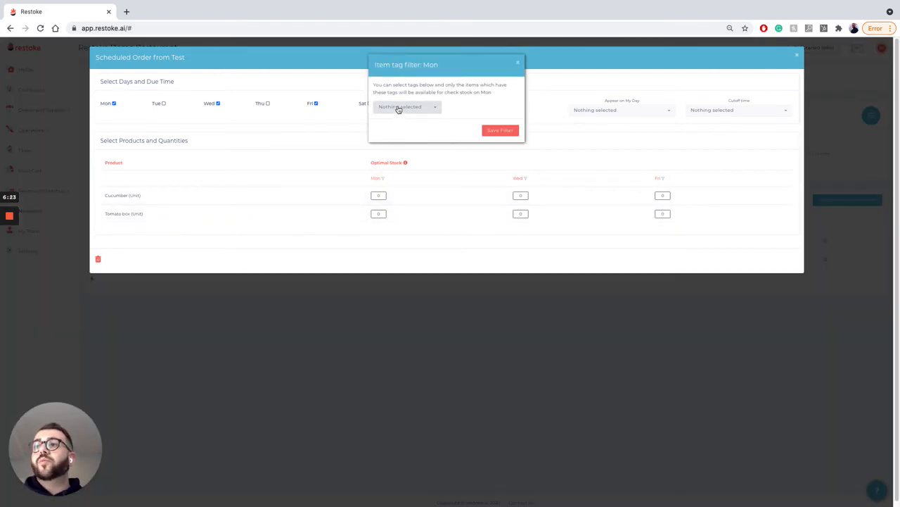
{"action": "left_click", "coordinate": [400, 107]}
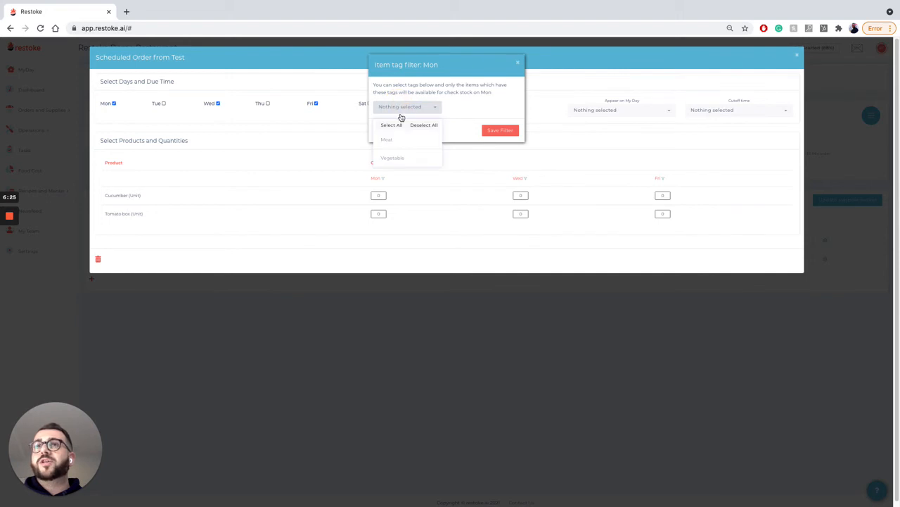
{"action": "left_click", "coordinate": [402, 156]}
{"action": "left_click", "coordinate": [500, 130]}
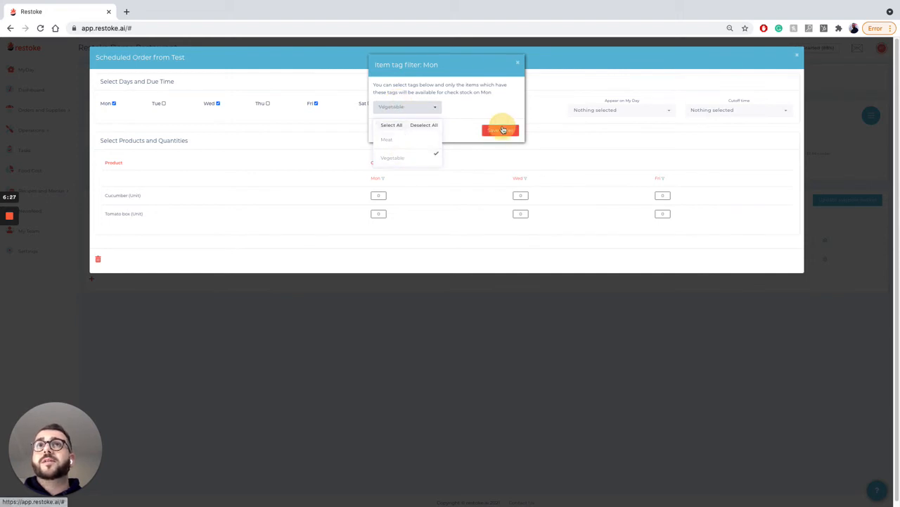
{"action": "left_click", "coordinate": [383, 180]}
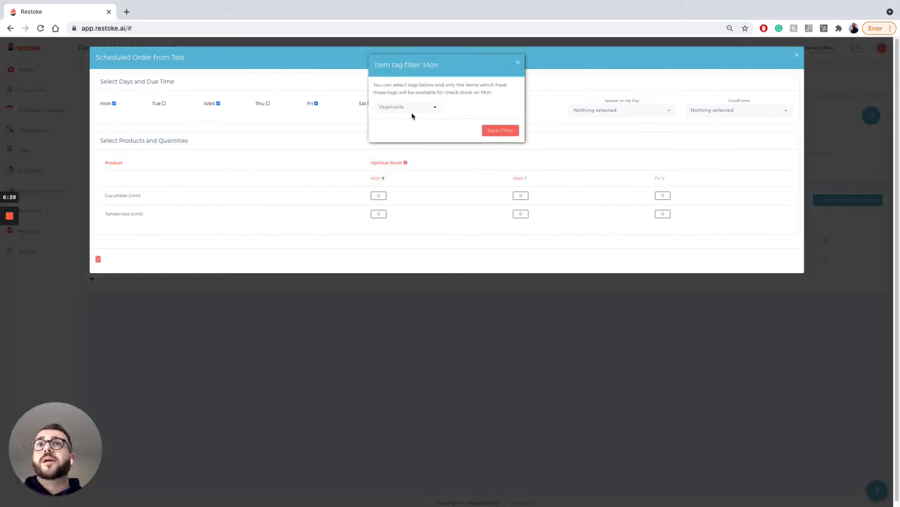
{"action": "left_click", "coordinate": [518, 63]}
Save a Wednesday item tag filter covering Meat and Vegetable, and check the saved filter.
{"action": "left_click", "coordinate": [528, 180]}
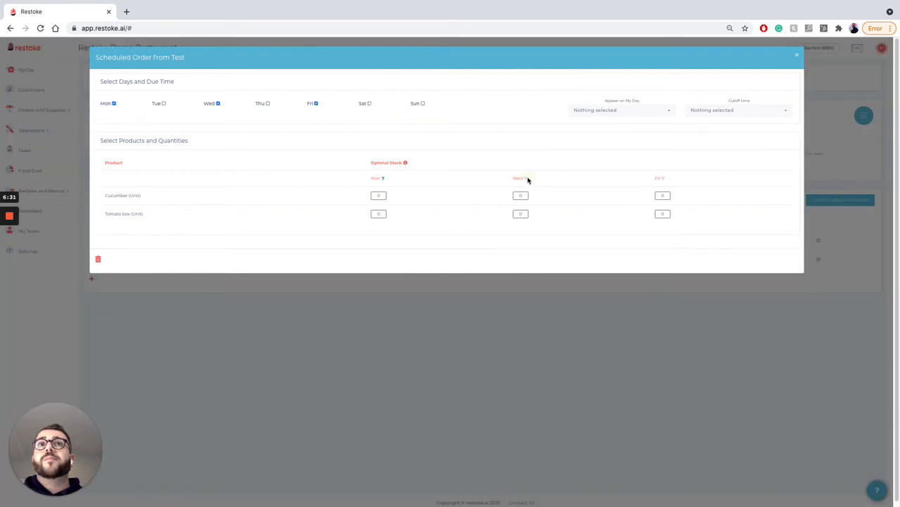
{"action": "left_click", "coordinate": [527, 180]}
{"action": "left_click", "coordinate": [424, 107]}
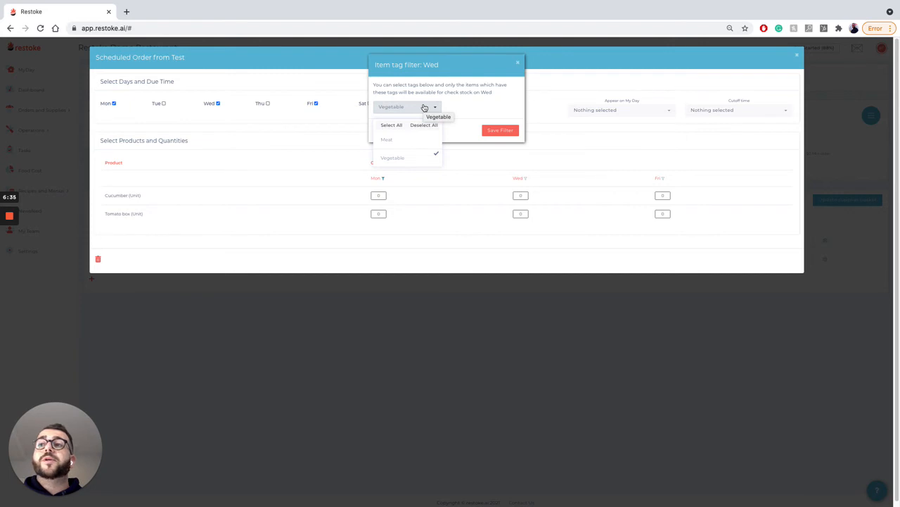
{"action": "left_click", "coordinate": [418, 140]}
{"action": "left_click", "coordinate": [505, 132]}
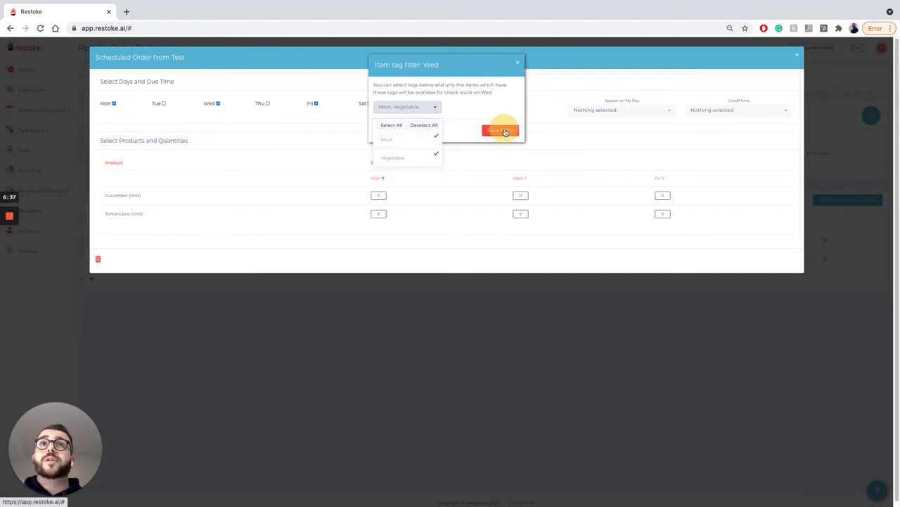
{"action": "left_click", "coordinate": [525, 180]}
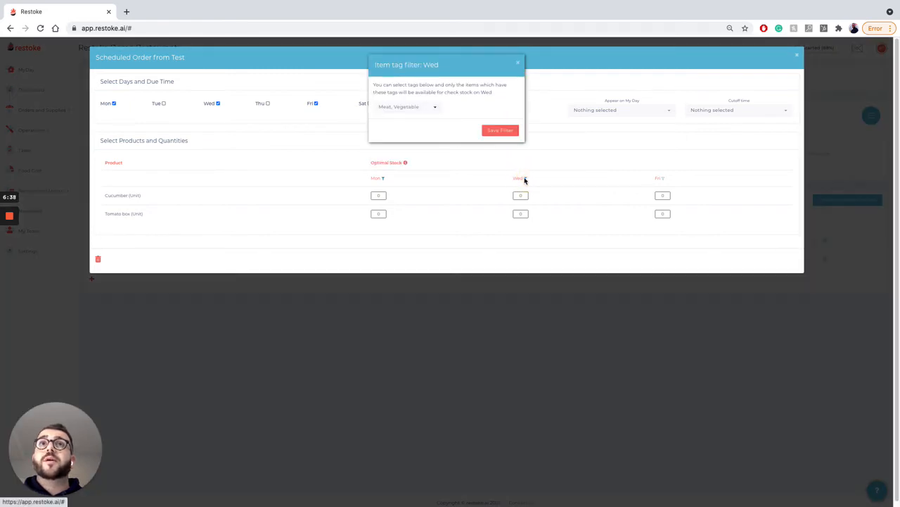
{"action": "left_click", "coordinate": [518, 61]}
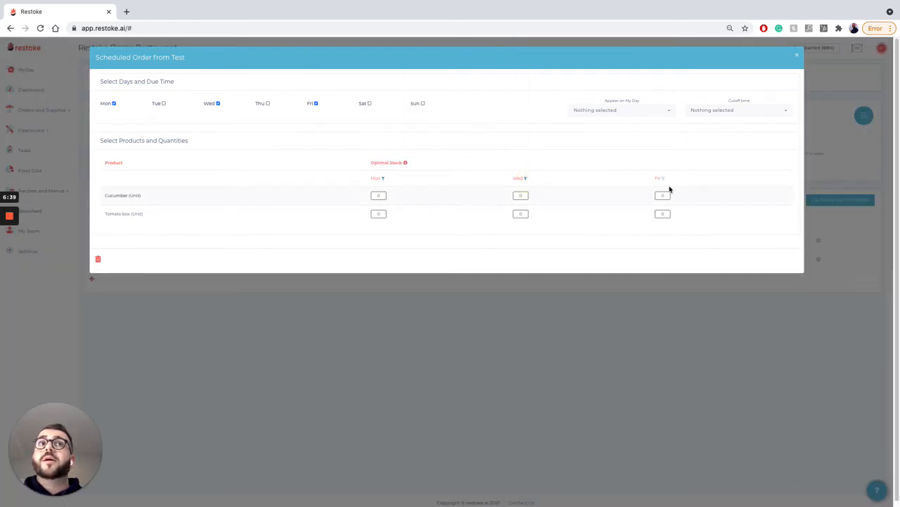
Set the optimal stock of Cucumber and Tomato box to 5 for both Monday and Wednesday.
{"action": "left_click", "coordinate": [380, 195]}
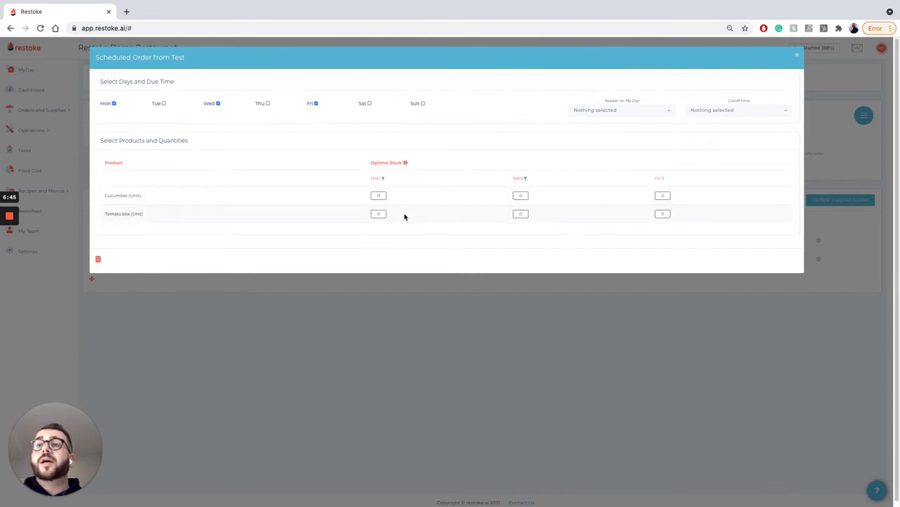
{"action": "left_click", "coordinate": [380, 195]}
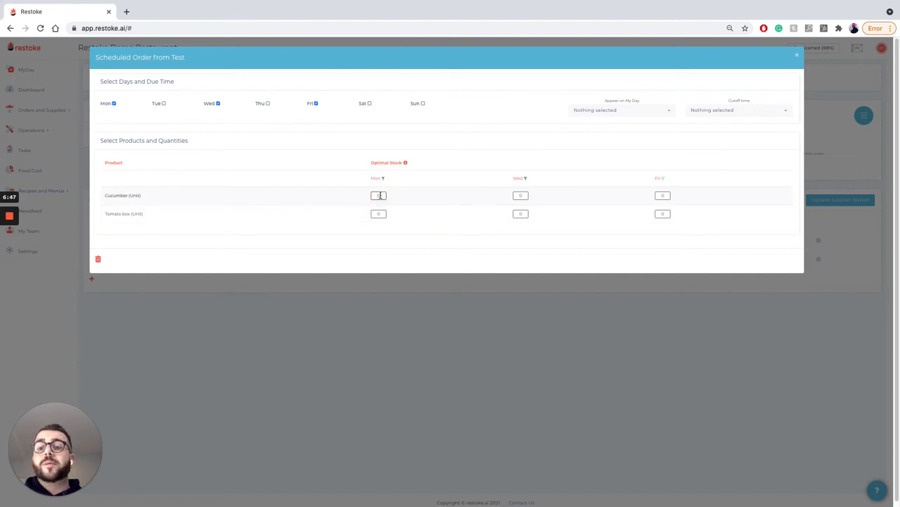
{"action": "type", "text": "5"}
{"action": "left_click", "coordinate": [379, 214]}
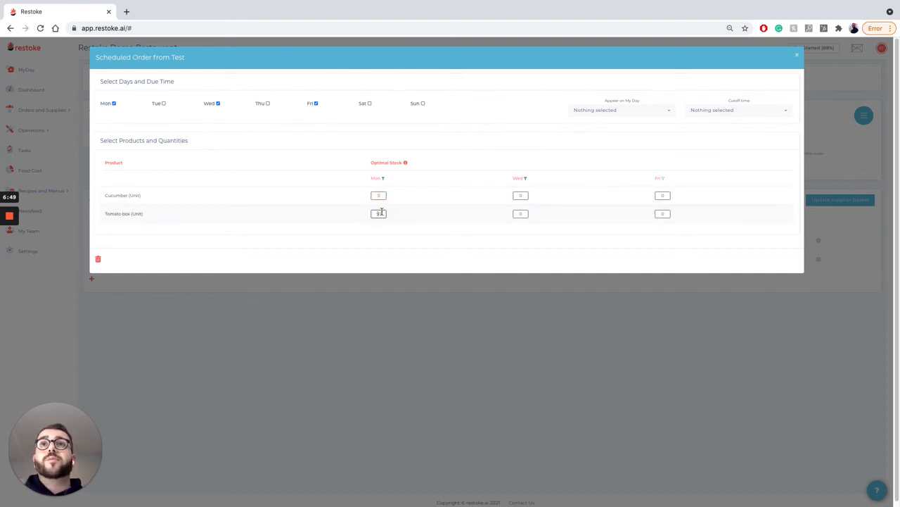
{"action": "type", "text": "5"}
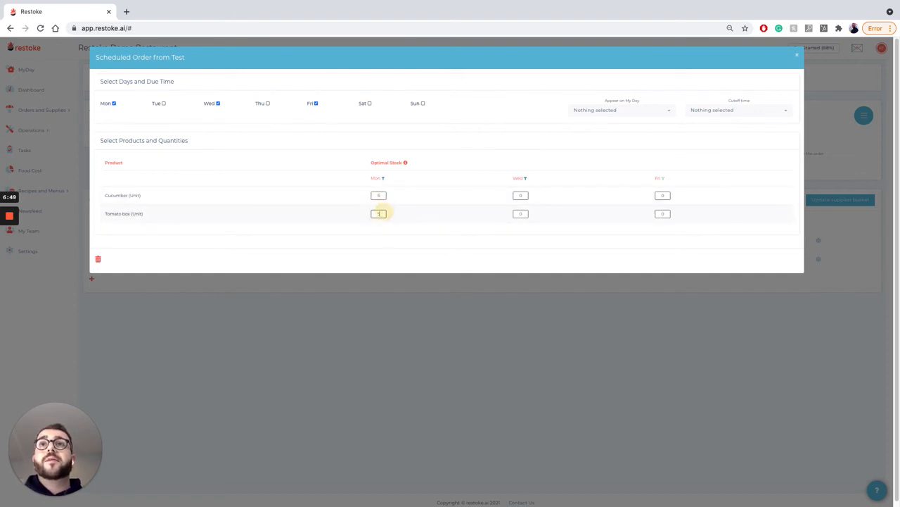
{"action": "left_click", "coordinate": [522, 213]}
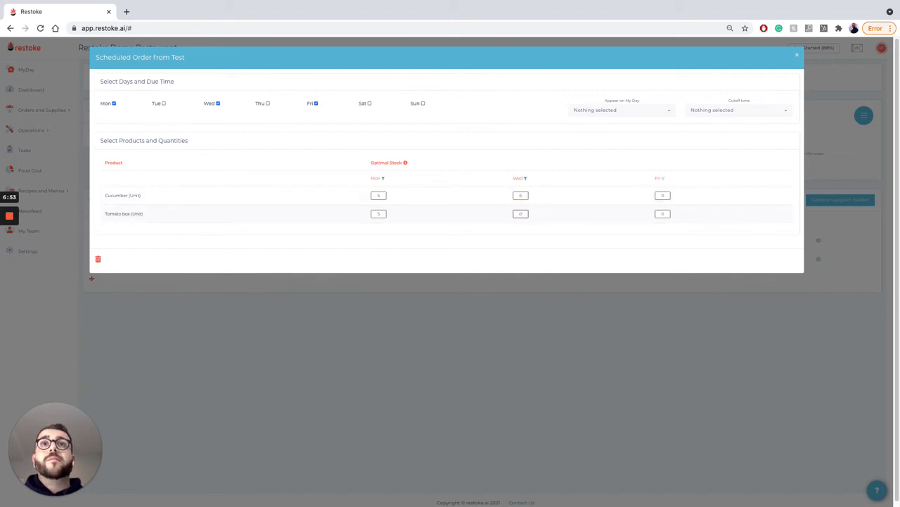
Clear Tomato box's Monday optimal stock and set Friday's optimal stock to 20 for both Cucumber and Tomato box.
{"action": "left_click", "coordinate": [379, 194]}
{"action": "left_click", "coordinate": [379, 213]}
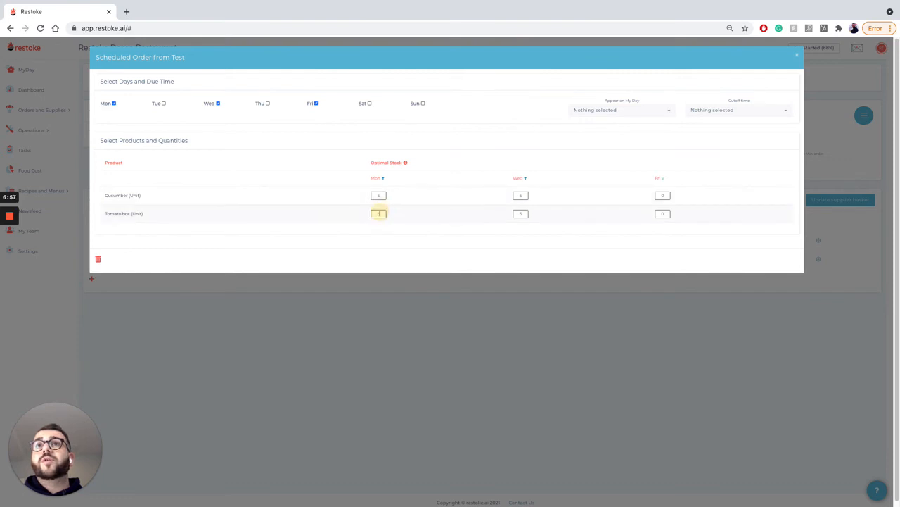
{"action": "left_click", "coordinate": [664, 195]}
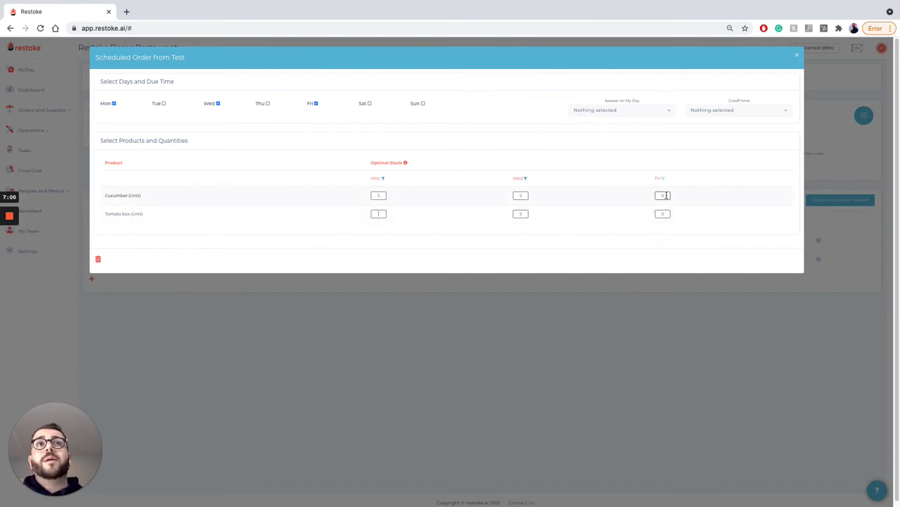
{"action": "type", "text": "20"}
{"action": "left_click", "coordinate": [665, 214]}
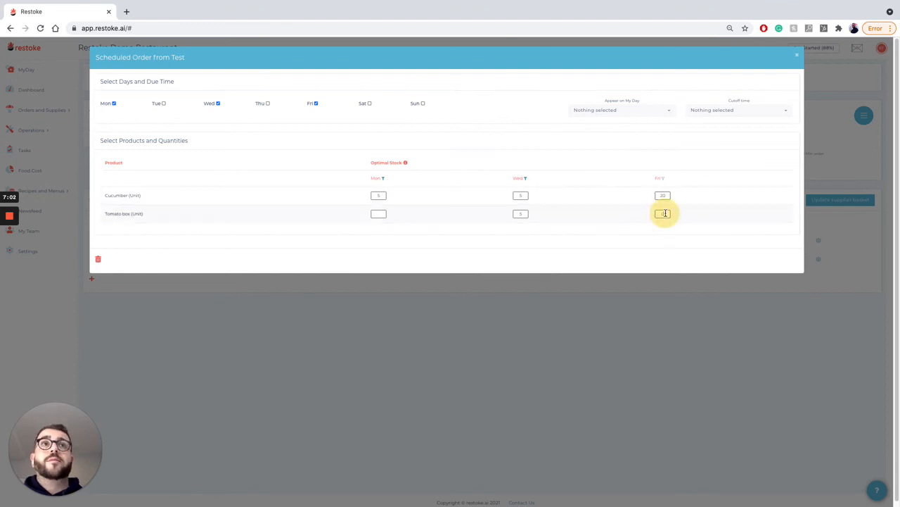
{"action": "type", "text": "20"}
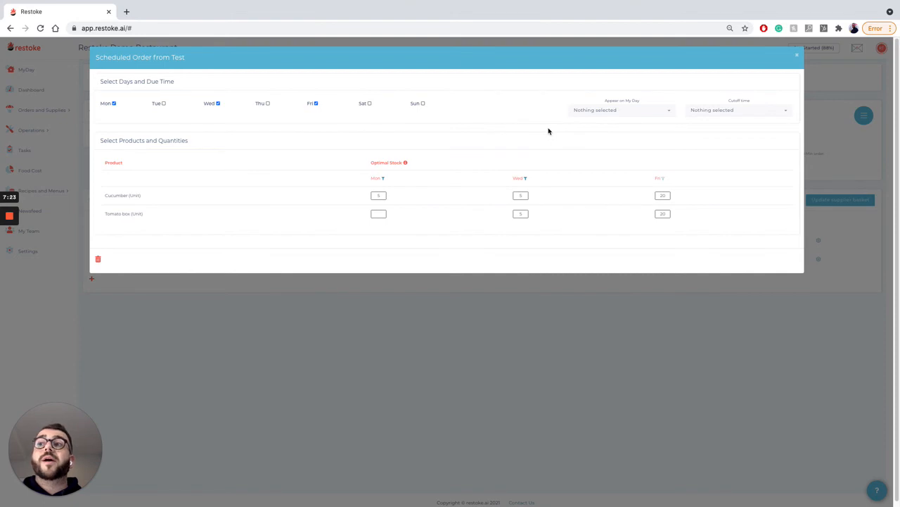
Set the scheduled order to appear on My Day at 9:00am with a 4:00pm cutoff time, and close the schedule.
{"action": "left_click", "coordinate": [664, 111]}
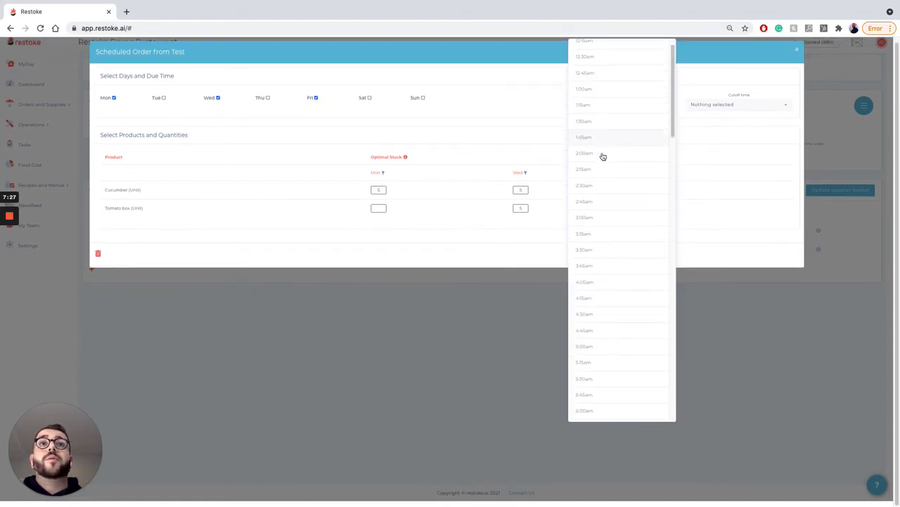
{"action": "scroll", "coordinate": [602, 156], "scroll_direction": "down", "scroll_amount": 5}
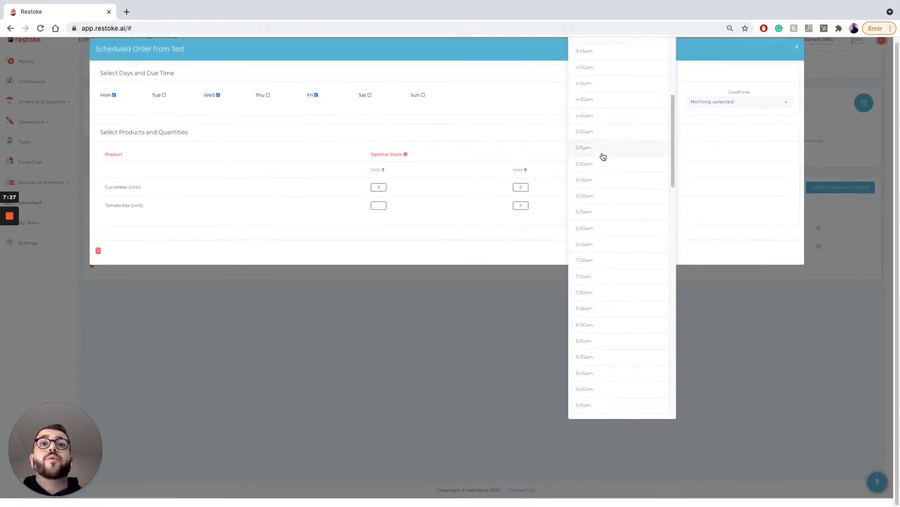
{"action": "left_click", "coordinate": [753, 113]}
{"action": "scroll", "coordinate": [725, 167], "scroll_direction": "down", "scroll_amount": 3}
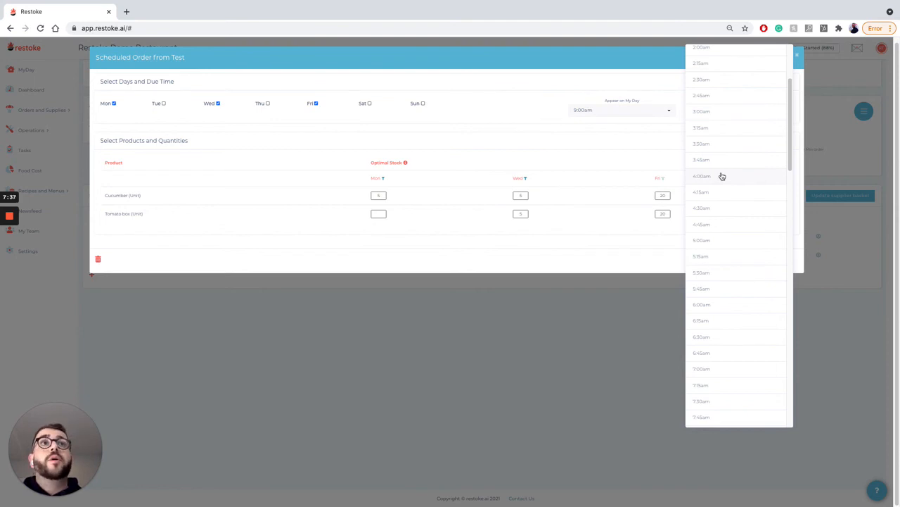
{"action": "scroll", "coordinate": [725, 263], "scroll_direction": "down", "scroll_amount": 10}
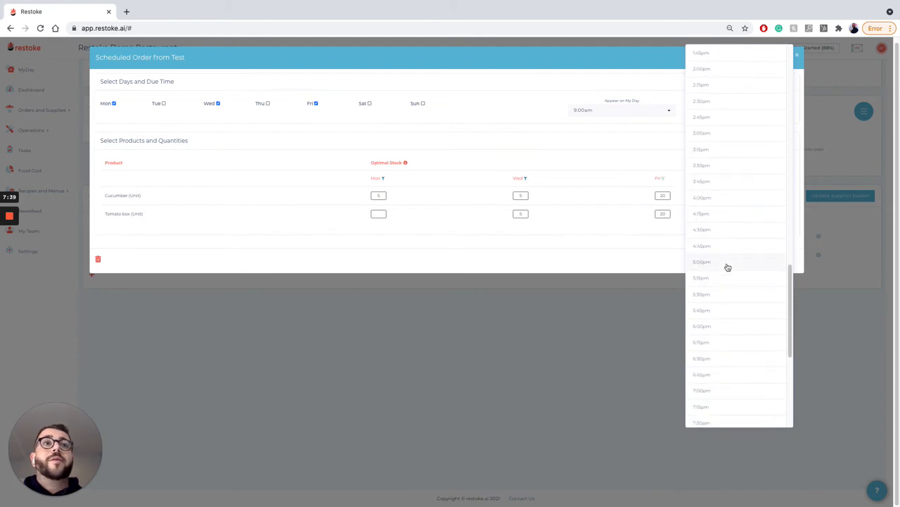
{"action": "left_click", "coordinate": [729, 198]}
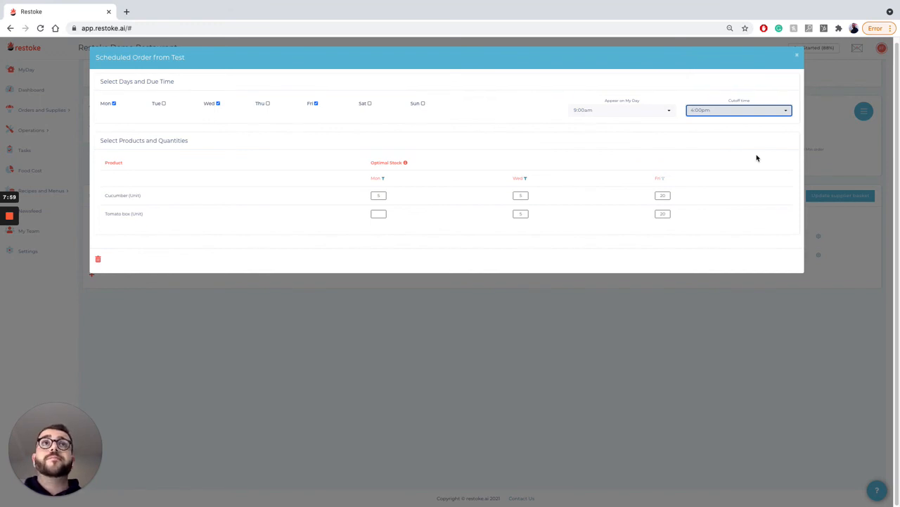
{"action": "left_click", "coordinate": [799, 56]}
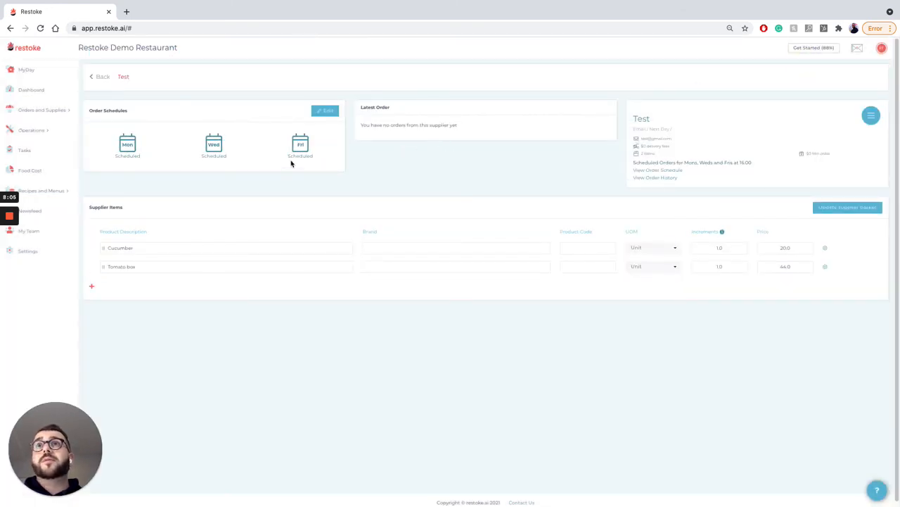
Open the supplier's standing order schedule, review its day, time and order amount settings, and close it.
{"action": "left_click", "coordinate": [325, 113]}
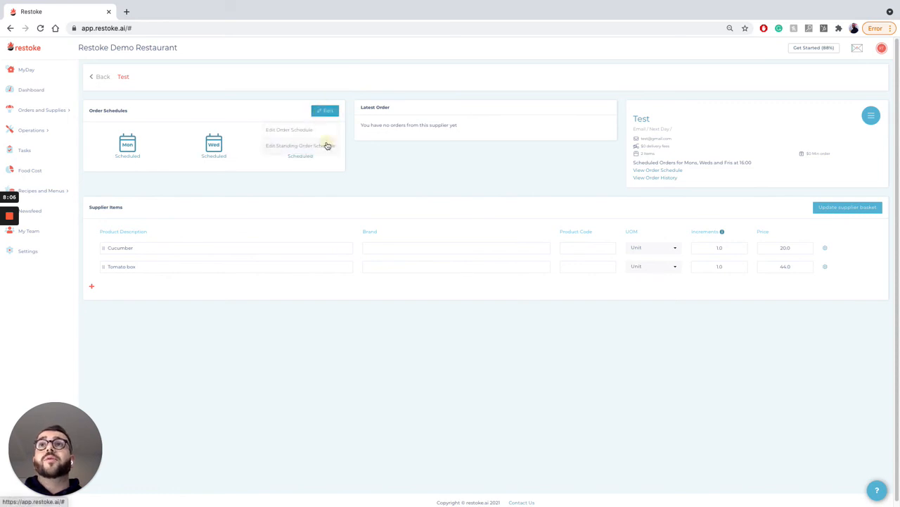
{"action": "left_click", "coordinate": [326, 145]}
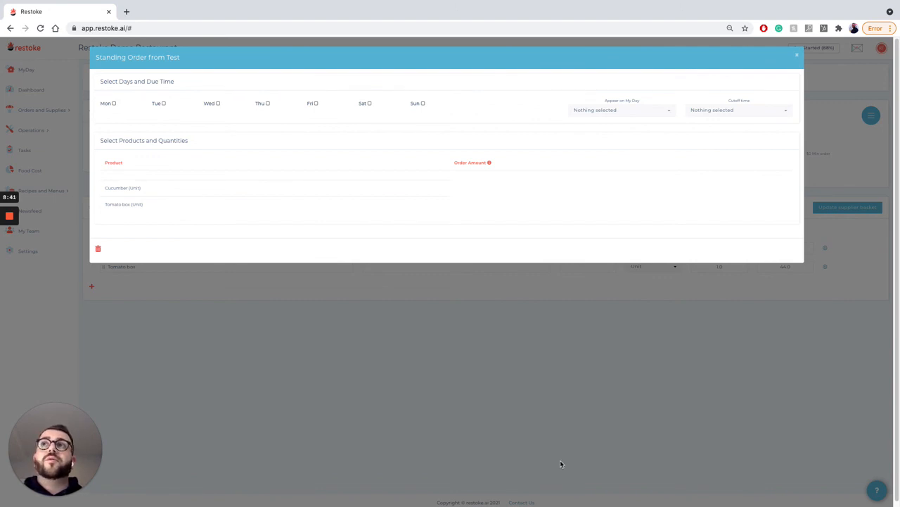
{"action": "left_click", "coordinate": [798, 59]}
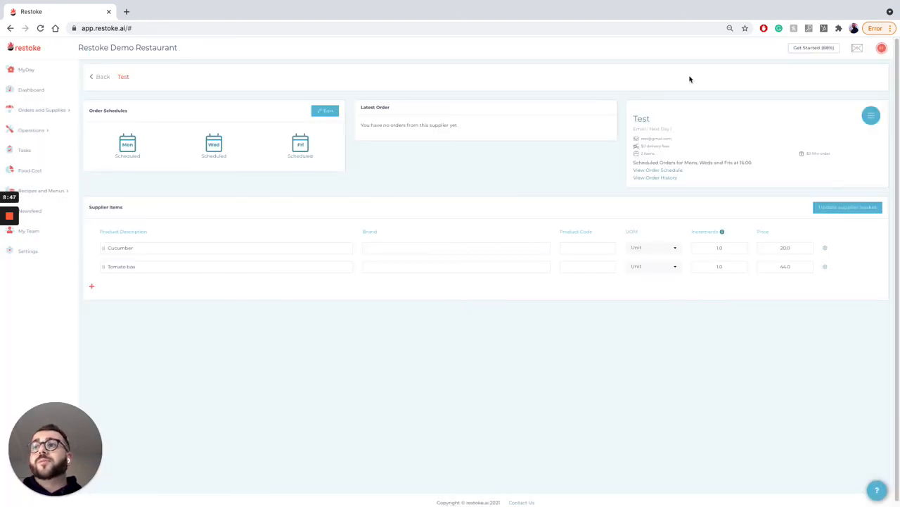
Start a new immediate order from the Test supplier and submit its stock check with 1 in stock for both Cucumber and Tomato box.
{"action": "left_click", "coordinate": [870, 116]}
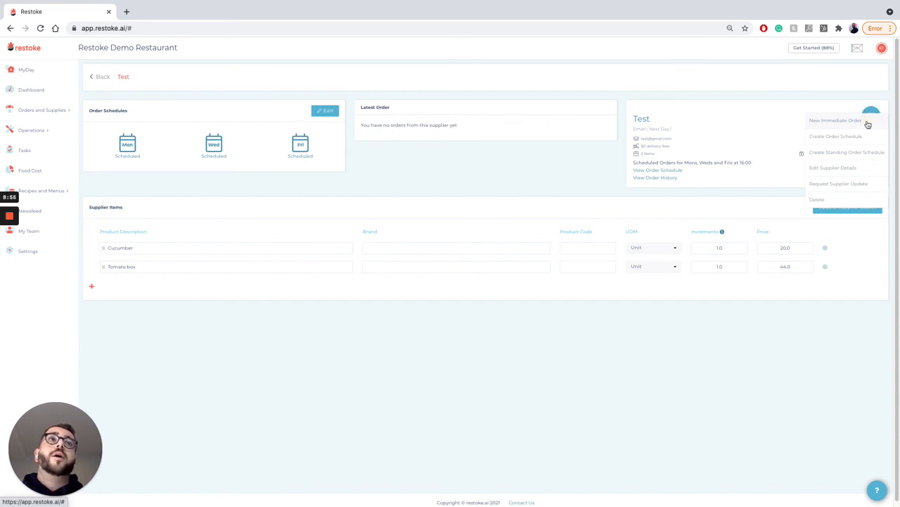
{"action": "left_click", "coordinate": [866, 121]}
{"action": "left_click", "coordinate": [482, 126]}
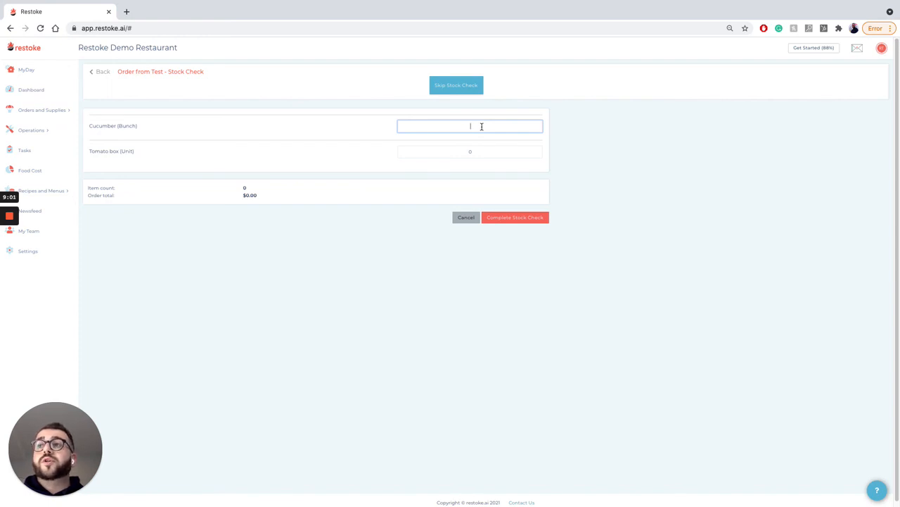
{"action": "type", "text": "1"}
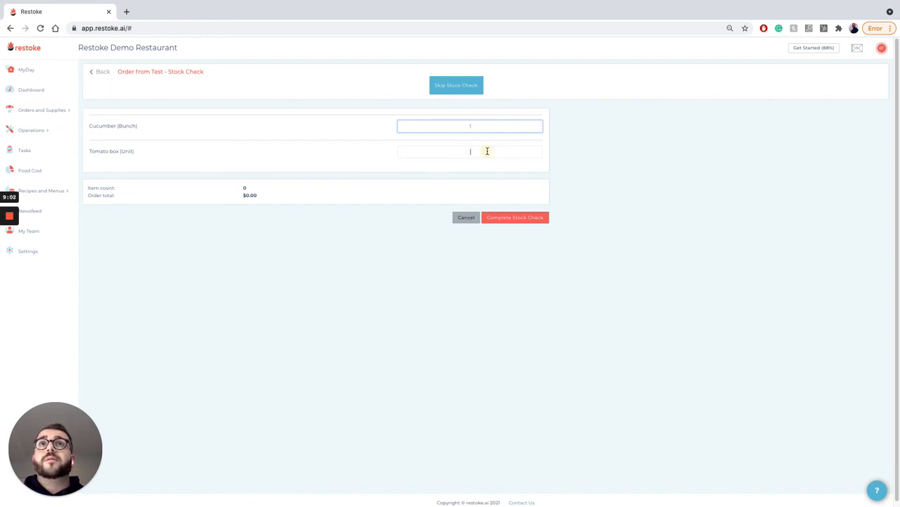
{"action": "left_click", "coordinate": [487, 151]}
{"action": "type", "text": "1"}
{"action": "left_click", "coordinate": [512, 218]}
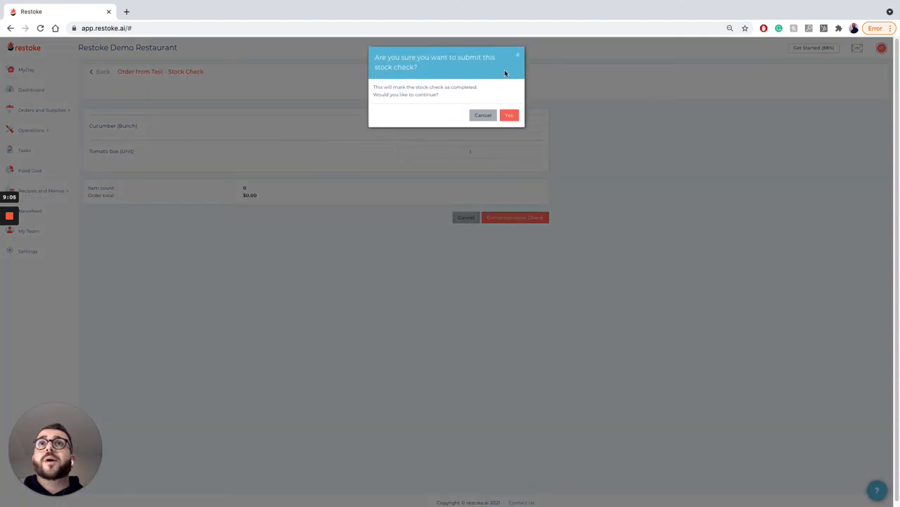
{"action": "left_click", "coordinate": [508, 116]}
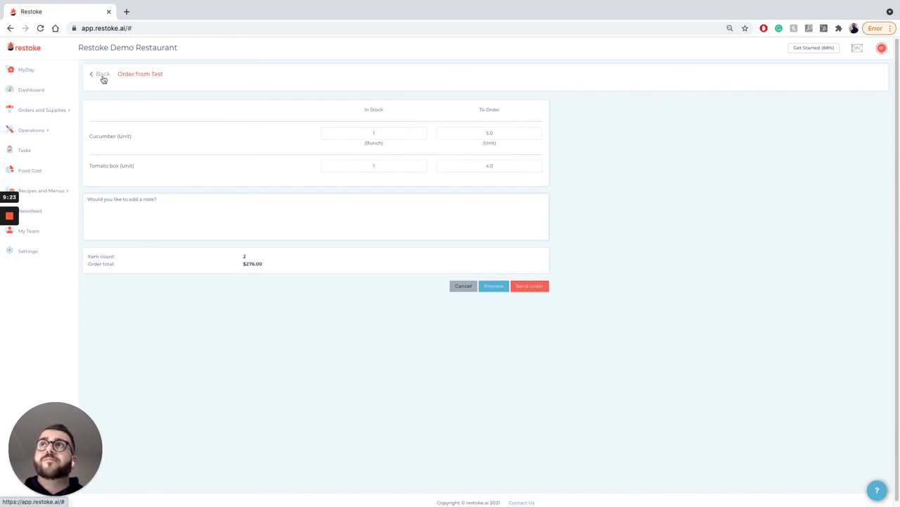
Leave the order without sending it and open the list of all suppliers.
{"action": "left_click", "coordinate": [56, 111]}
{"action": "left_click", "coordinate": [73, 129]}
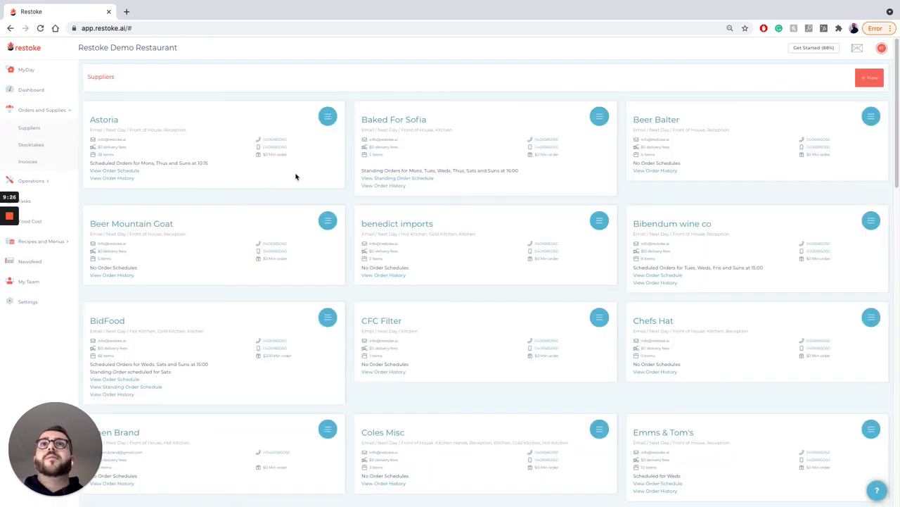